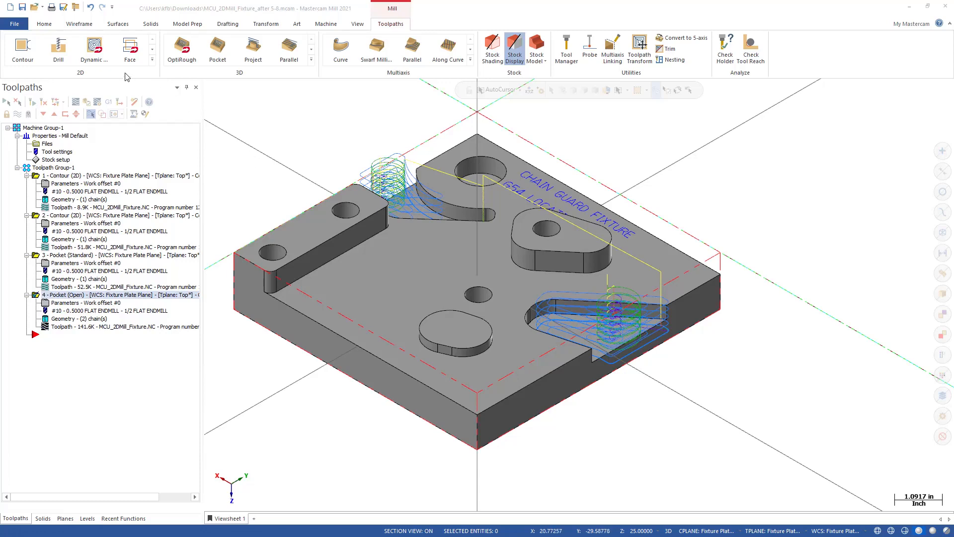
# Start an Area Mill toolpath and chain the floor loop of the open corner pocket, leaving its open side out, as the machining region
pyautogui.click(151, 61)
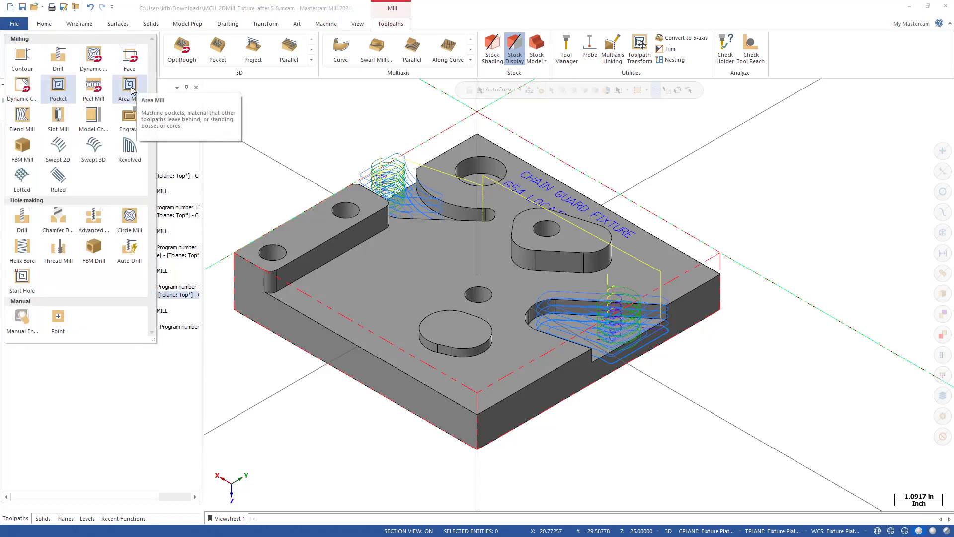
pyautogui.click(130, 87)
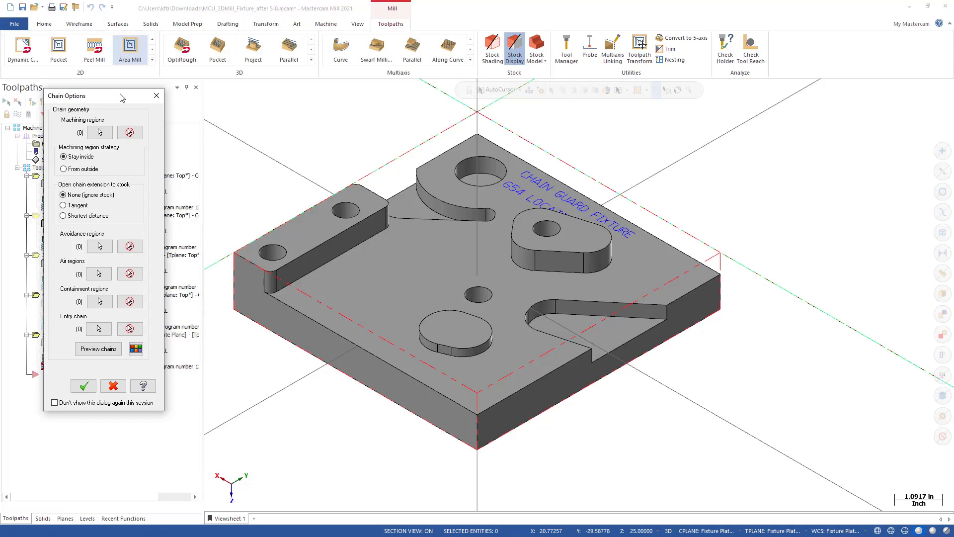
pyautogui.click(102, 134)
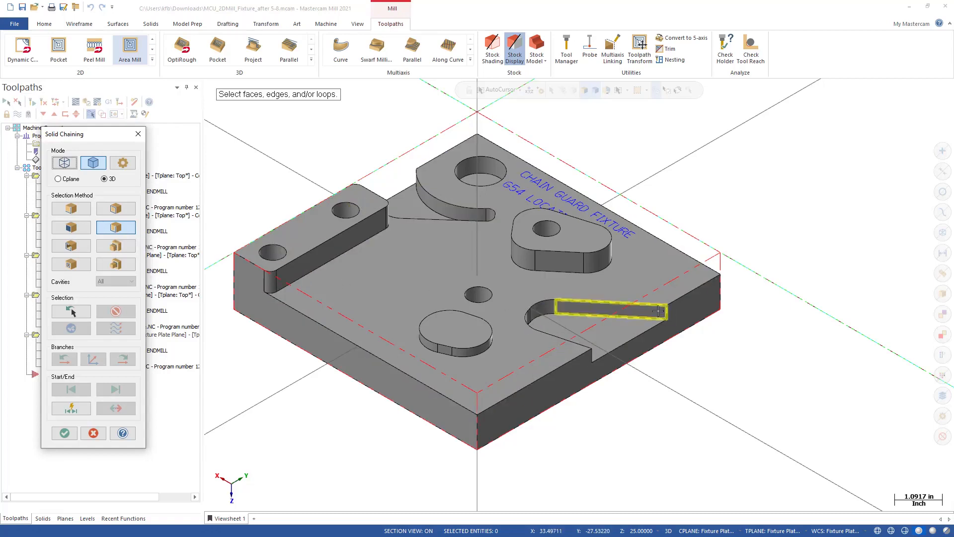
pyautogui.click(645, 323)
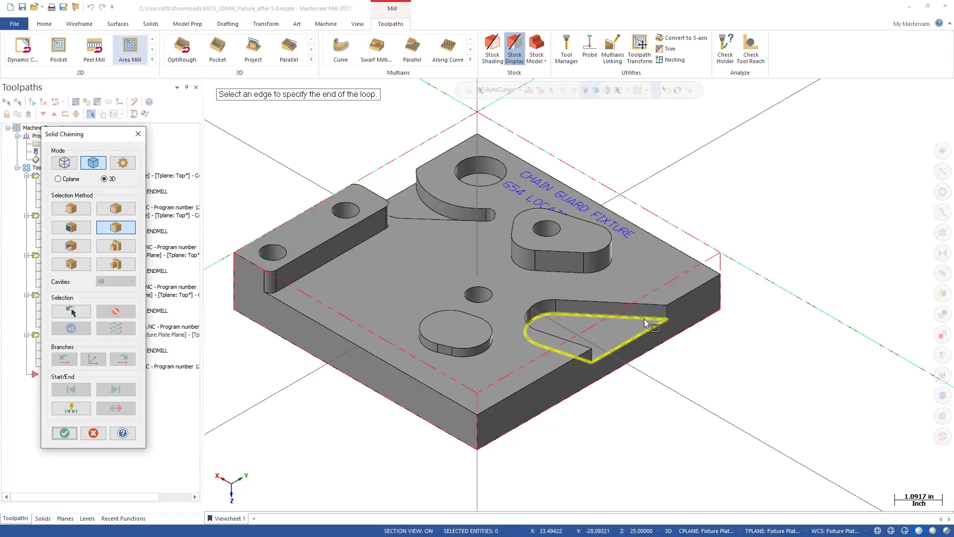
pyautogui.moveTo(621, 414); pyautogui.dragTo(419, 376, button='middle')
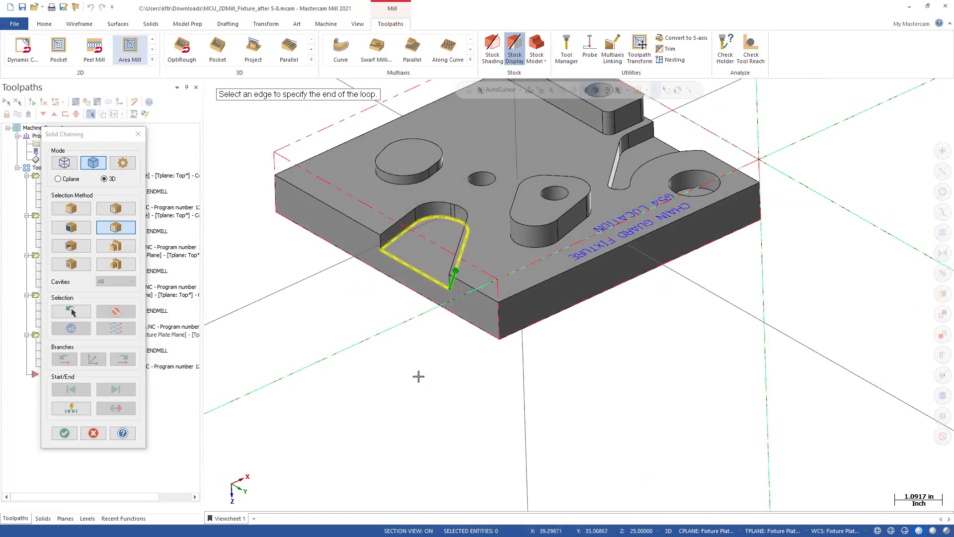
pyautogui.click(394, 243)
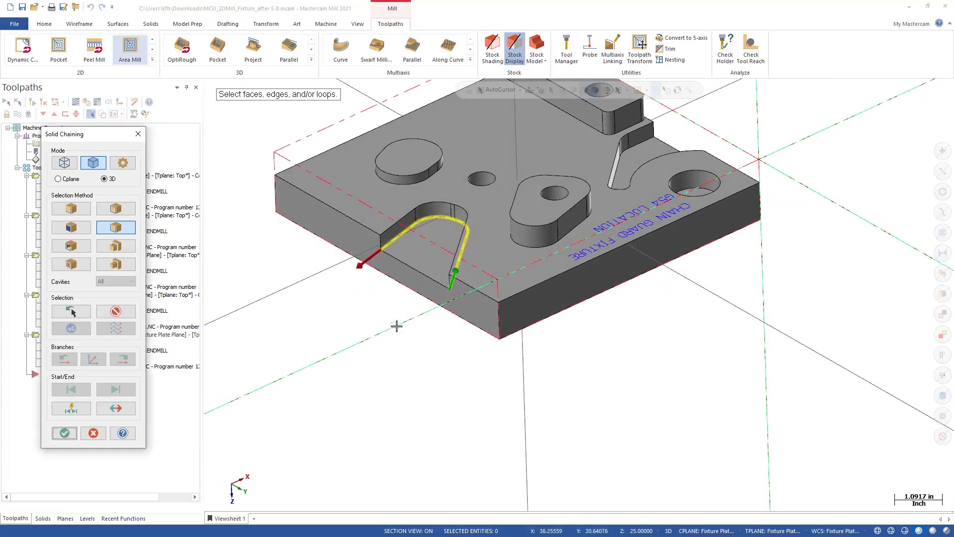
pyautogui.moveTo(396, 326); pyautogui.dragTo(604, 337, button='middle')
pyautogui.click(57, 435)
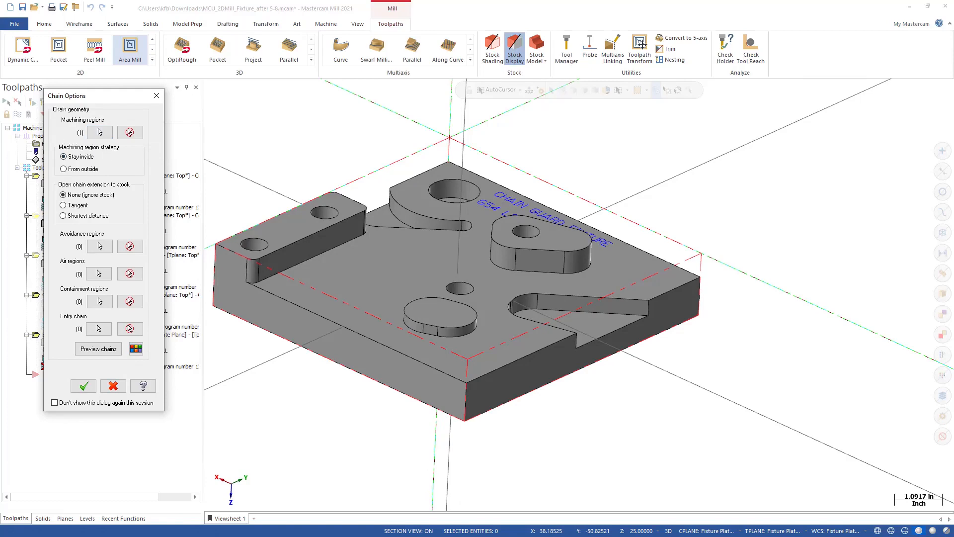
# Set the machining region strategy to From outside, preview the chains and accept the chain options
pyautogui.click(98, 349)
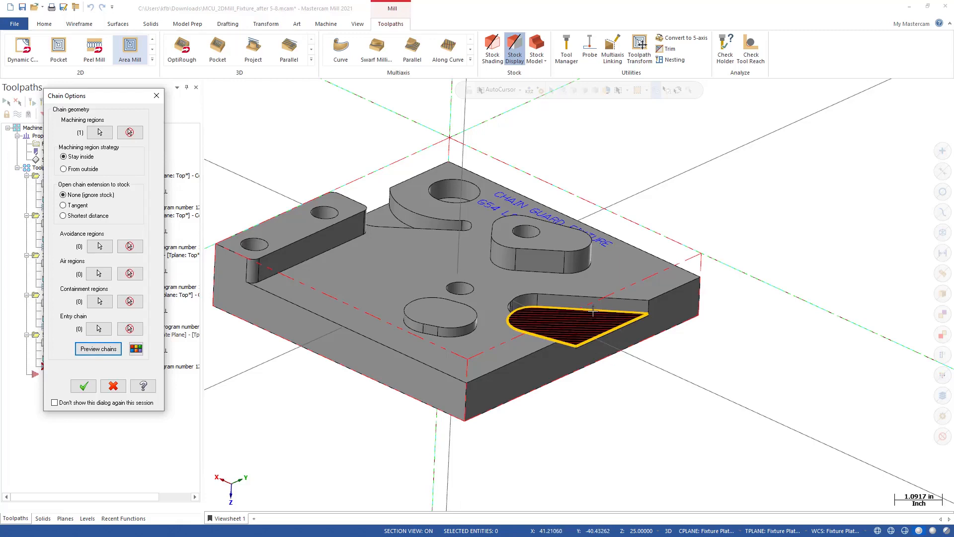
pyautogui.click(64, 169)
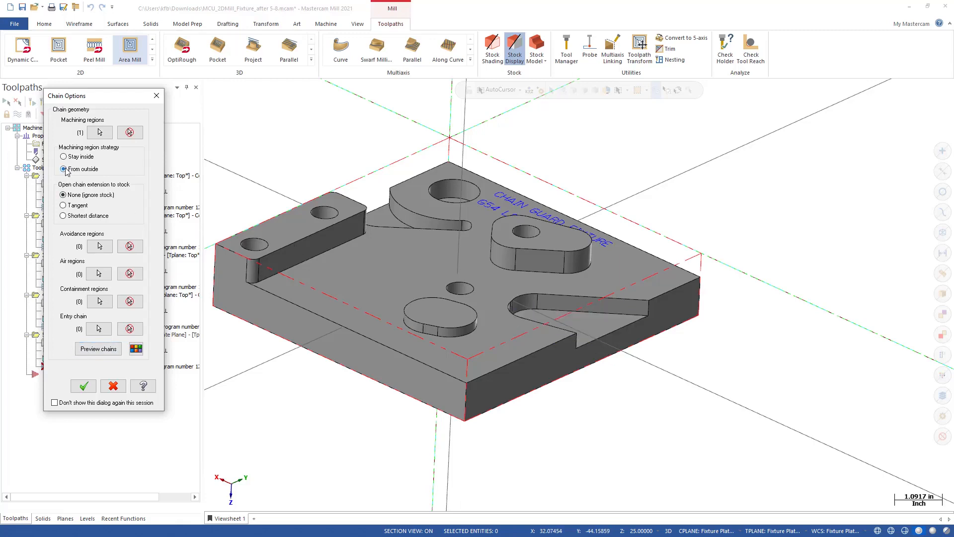
pyautogui.click(102, 350)
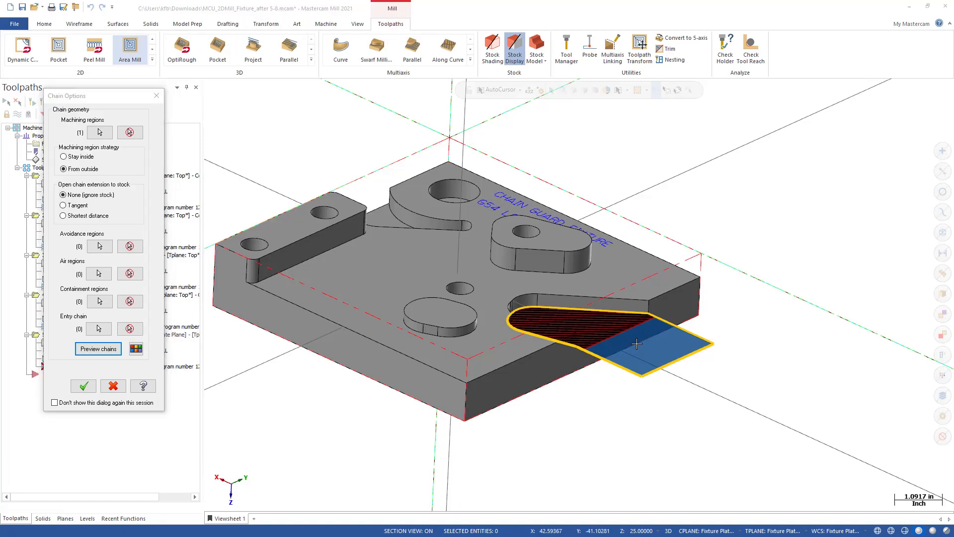
pyautogui.click(83, 385)
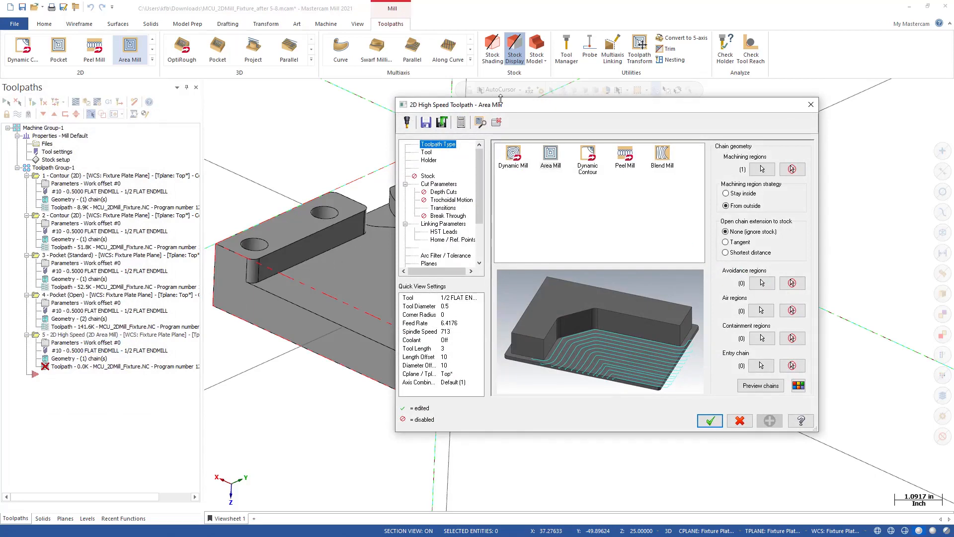
# Add the comment "Area Mill" to the toolpath's tool settings, keeping the 1/2 flat endmill
pyautogui.click(426, 153)
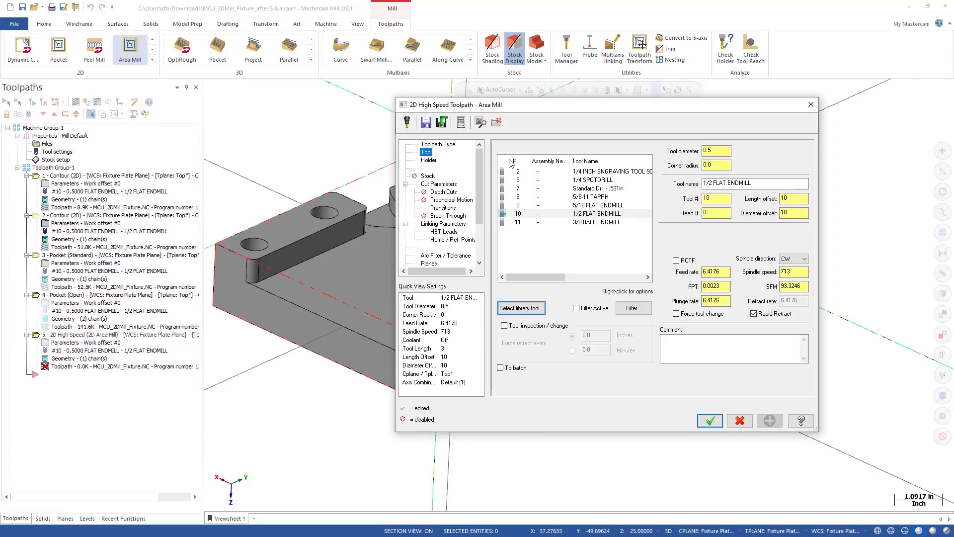
pyautogui.click(678, 343)
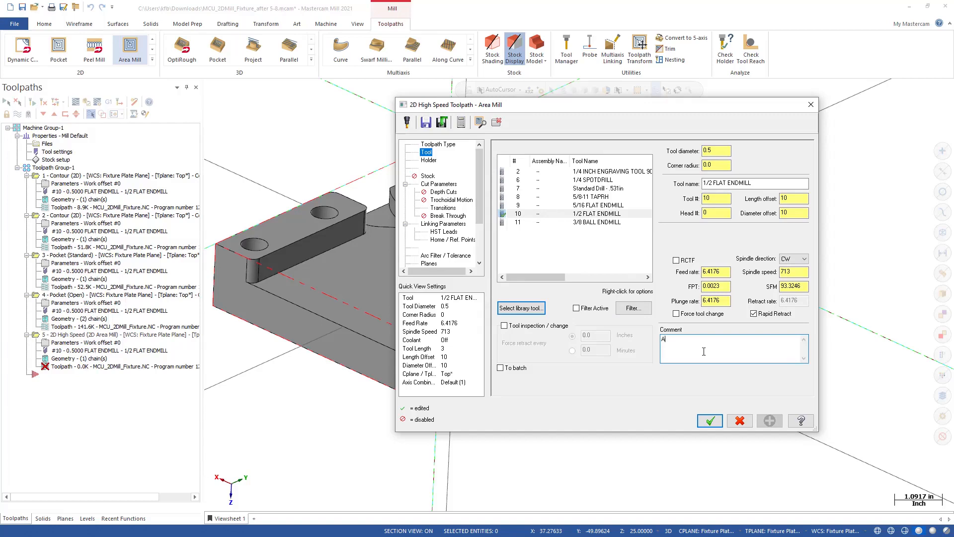
pyautogui.write('Area Mill')
pyautogui.hotkey('alt', 'Tab')
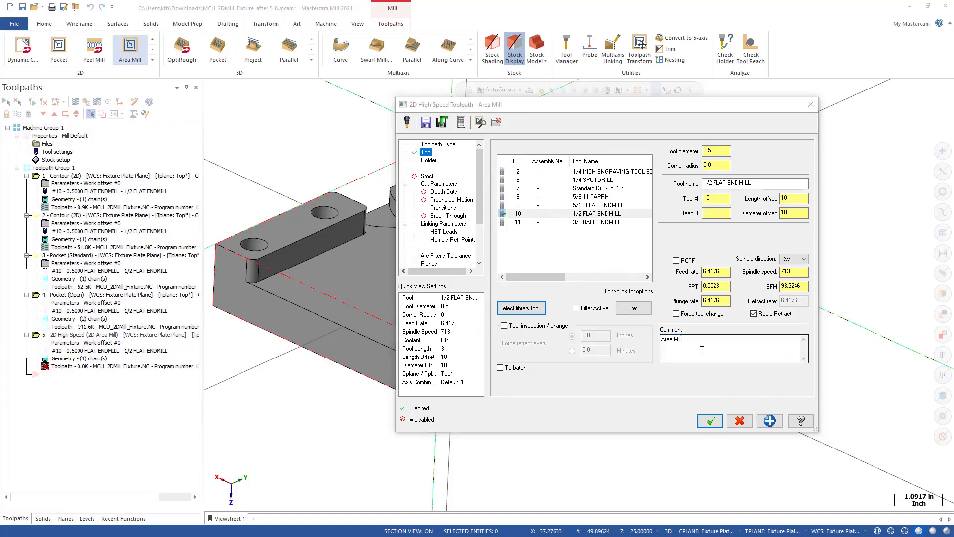
# Set the stock to leave on floors to 0 in the cut parameters
pyautogui.click(433, 185)
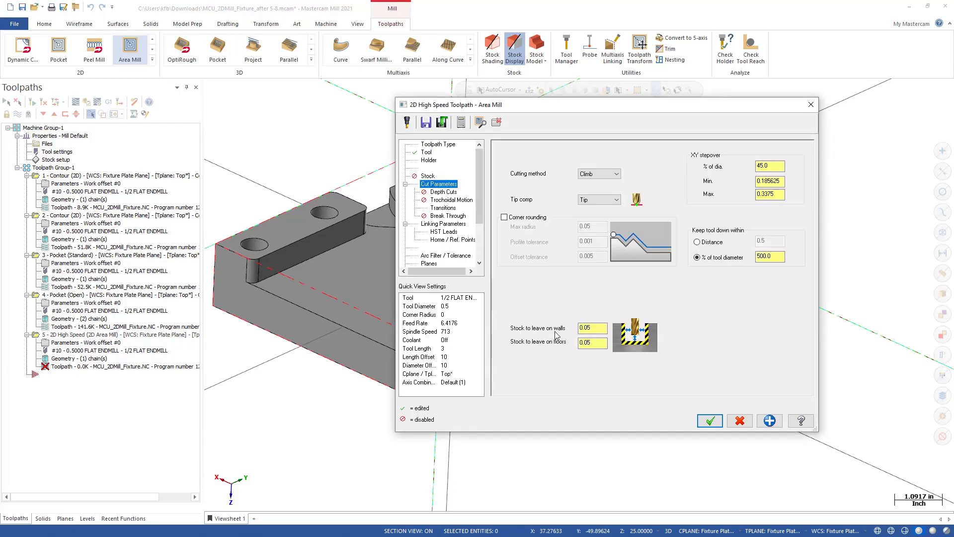
pyautogui.doubleClick(592, 342)
pyautogui.write('0')
pyautogui.click(599, 330)
# Enable depth cuts with a maximum rough step of 0.25
pyautogui.click(439, 193)
pyautogui.click(516, 147)
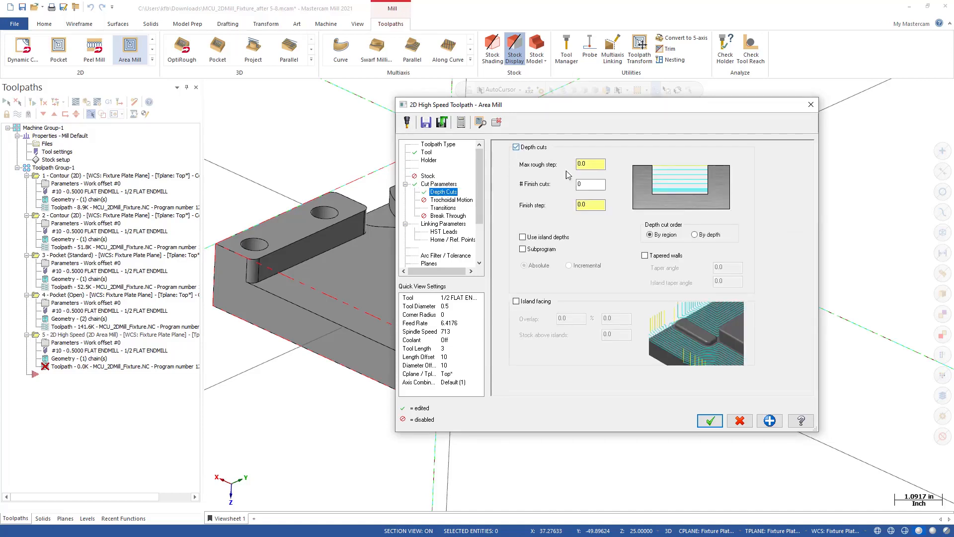
pyautogui.click(595, 167)
pyautogui.moveTo(518, 109); pyautogui.dragTo(638, 158)
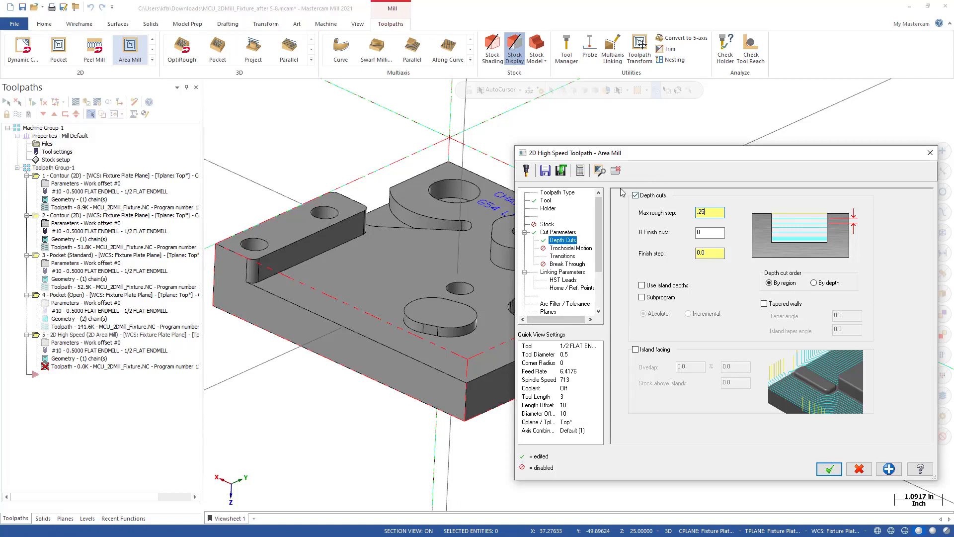
pyautogui.moveTo(617, 154); pyautogui.dragTo(432, 120)
# Enable an absolute clearance of 0.5 and make the 0.25 retract incremental in the linking parameters
pyautogui.click(370, 239)
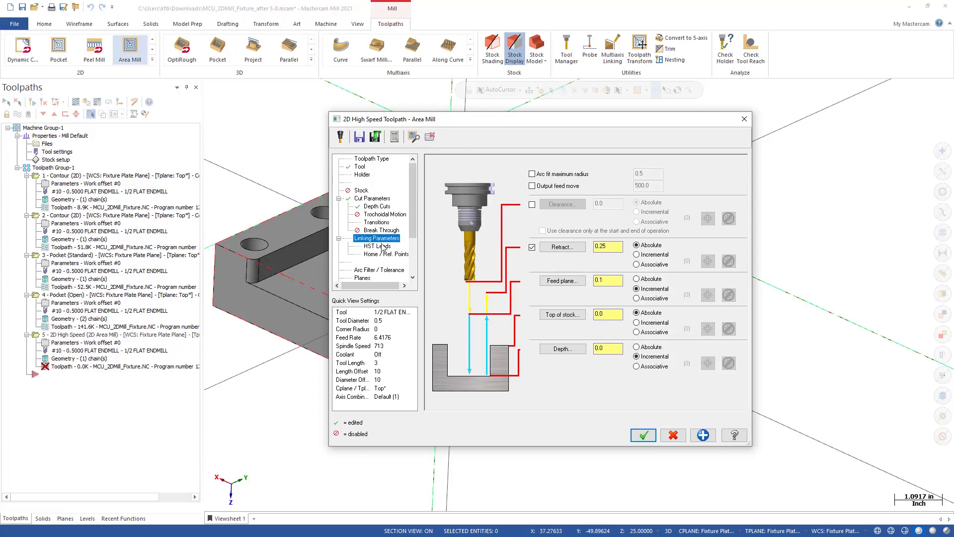
pyautogui.click(533, 204)
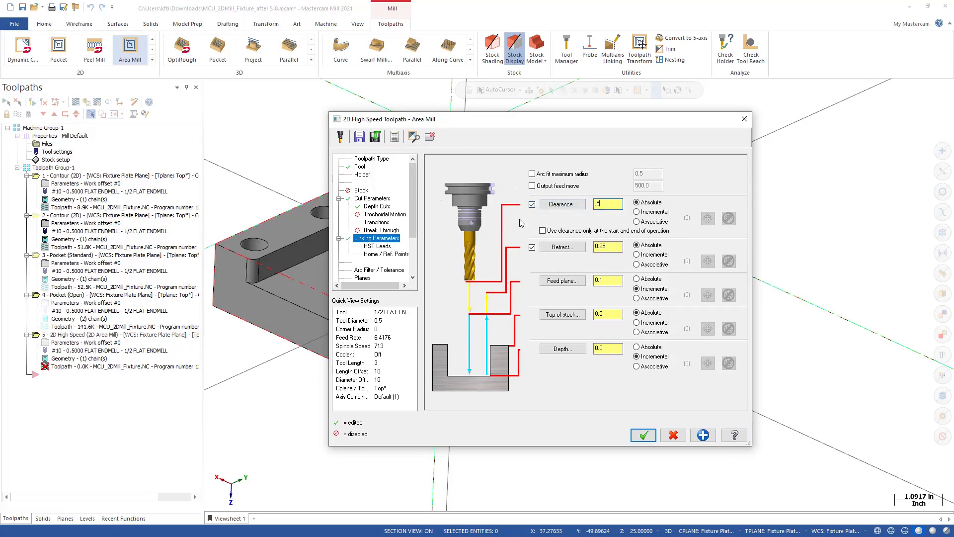
pyautogui.click(637, 254)
pyautogui.click(610, 245)
# Pick the top of stock from the upper corner of the pocket wall at the plate's edge and generate the Area Mill toolpath
pyautogui.click(556, 316)
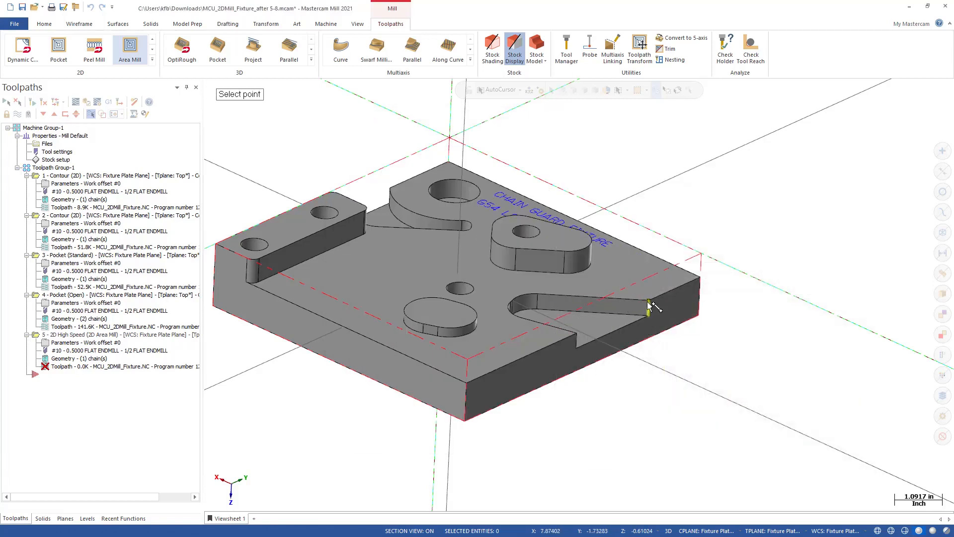
pyautogui.click(649, 304)
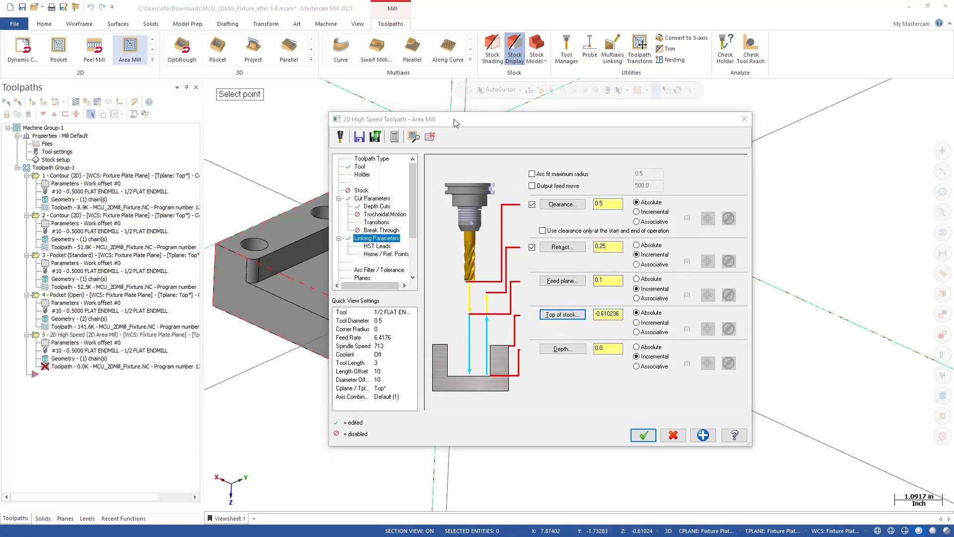
pyautogui.moveTo(480, 123); pyautogui.dragTo(748, 144)
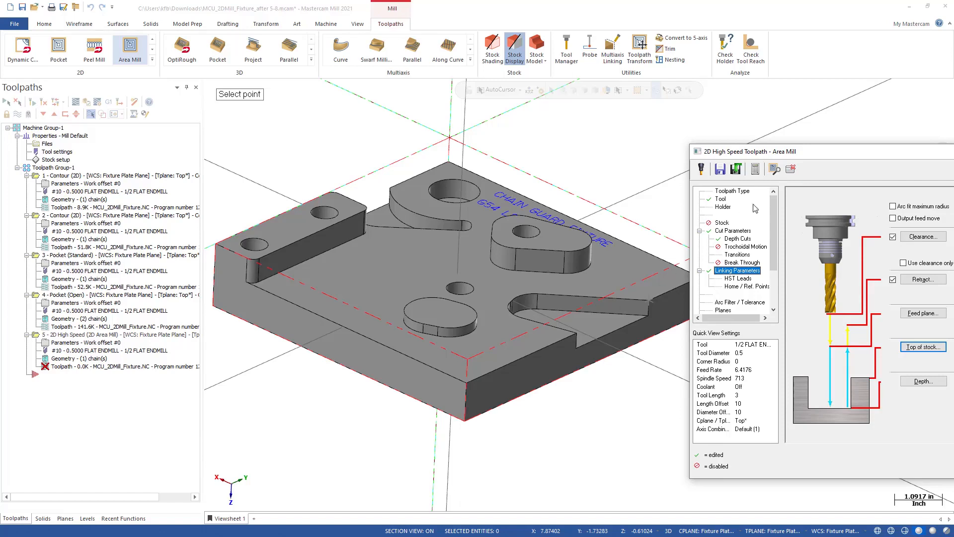
pyautogui.moveTo(815, 160); pyautogui.dragTo(494, 136)
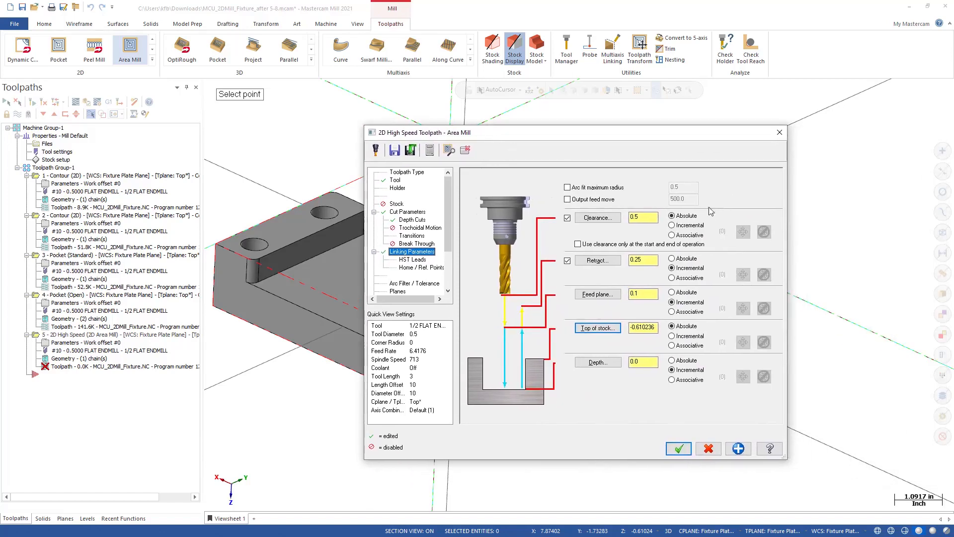
pyautogui.moveTo(652, 138); pyautogui.dragTo(629, 130)
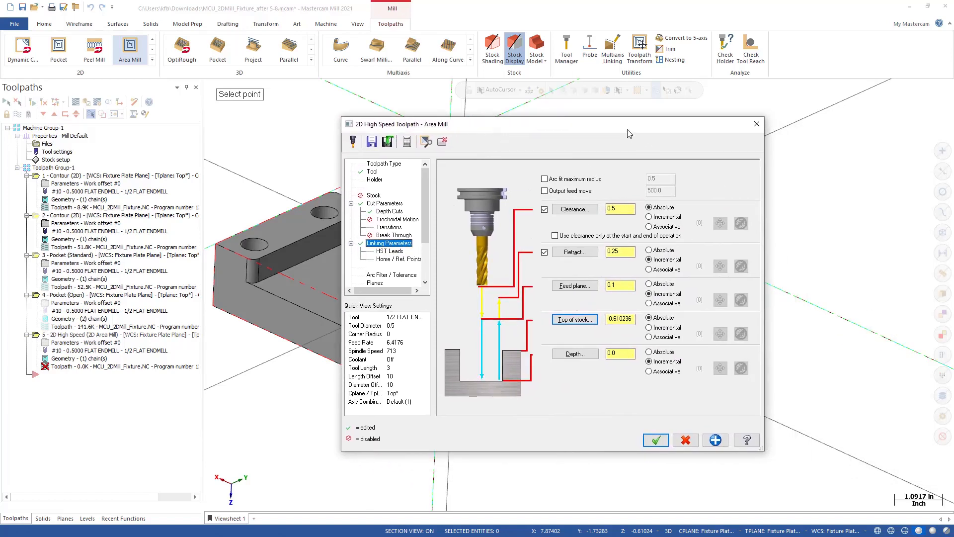
pyautogui.click(655, 440)
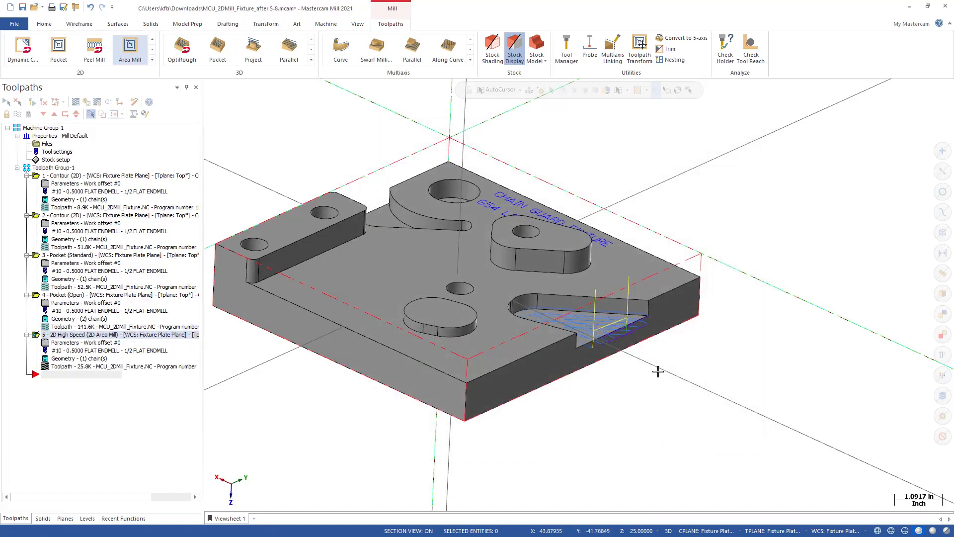
# Backplot the Area Mill toolpath, watch the cutter motion in the isometric view and close the backplot
pyautogui.moveTo(662, 364)
pyautogui.mouseDown(button='middle')
pyautogui.moveTo(650, 379)
pyautogui.moveTo(627, 362)
pyautogui.mouseUp(button='middle')
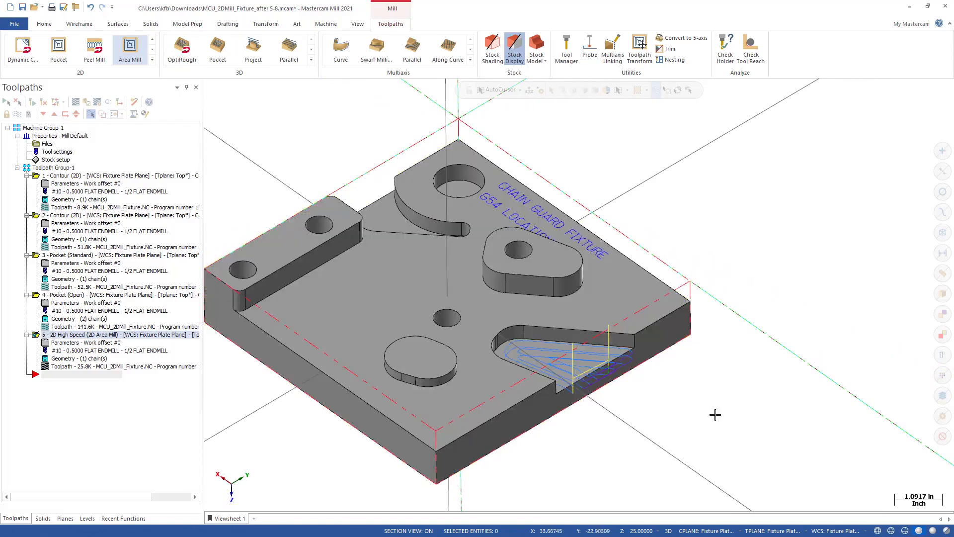
pyautogui.moveTo(716, 411)
pyautogui.mouseDown(button='middle')
pyautogui.moveTo(735, 417)
pyautogui.moveTo(732, 405)
pyautogui.mouseUp(button='middle')
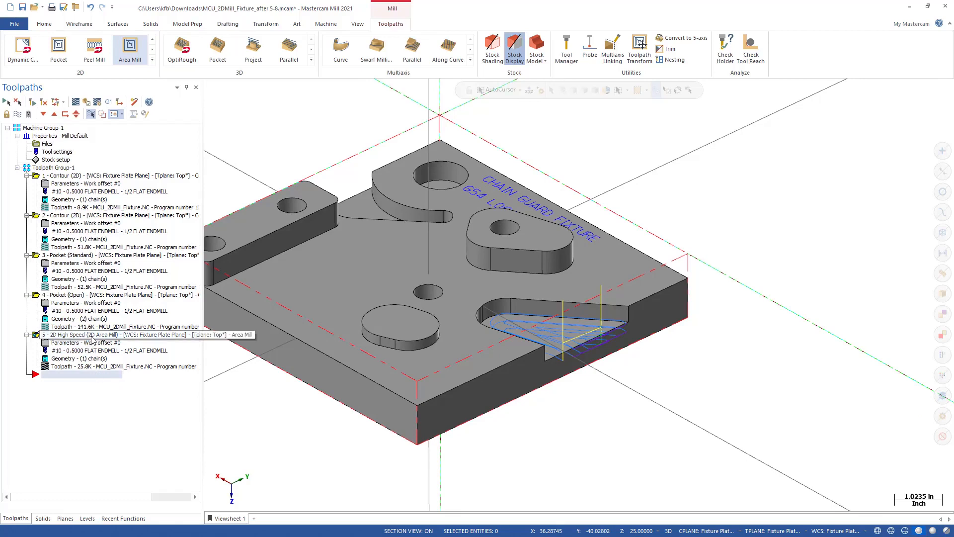
pyautogui.click(70, 370)
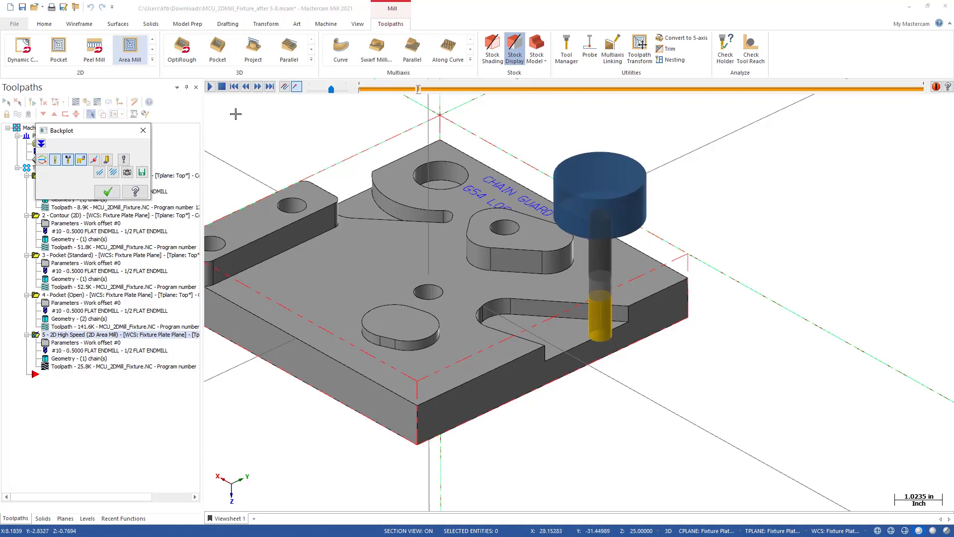
pyautogui.click(210, 89)
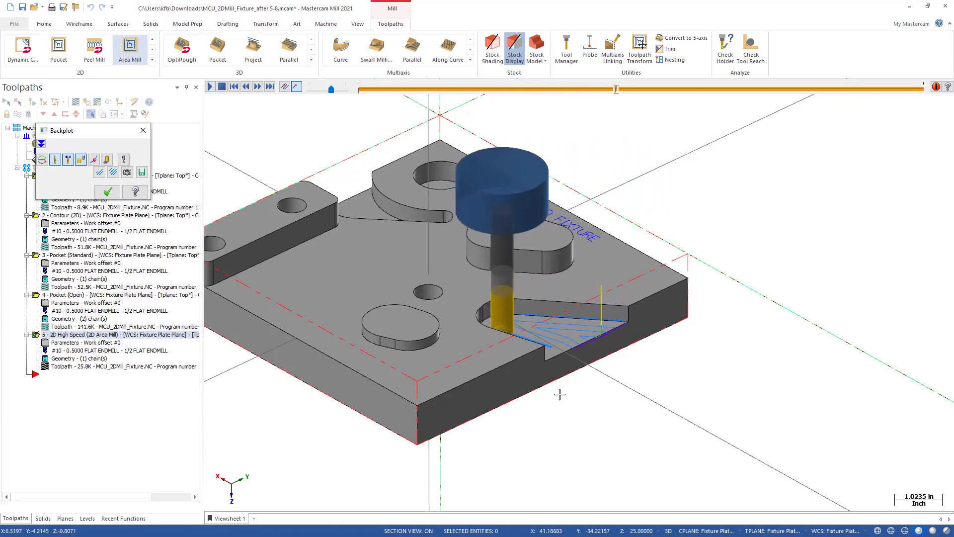
pyautogui.moveTo(558, 393); pyautogui.dragTo(615, 364, button='middle')
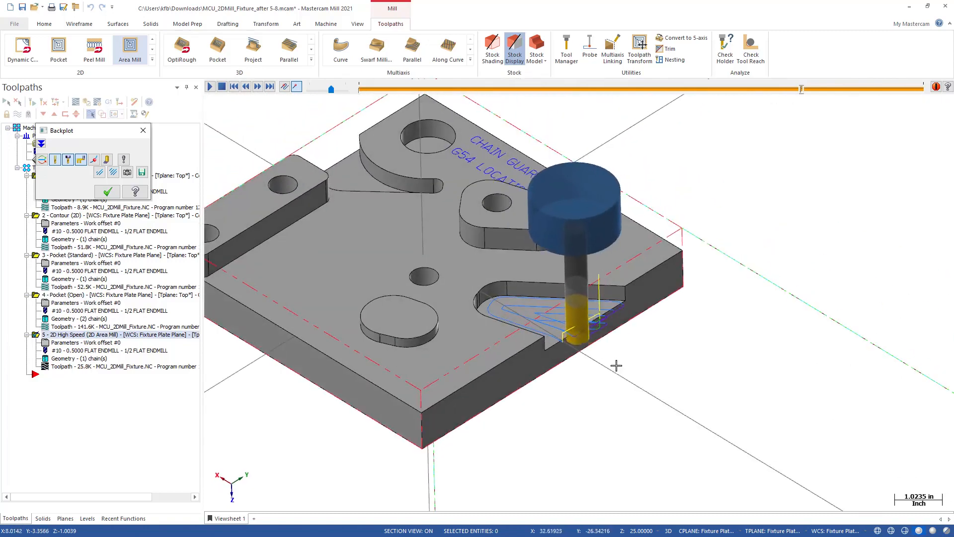
pyautogui.rightClick(624, 343)
pyautogui.click(652, 464)
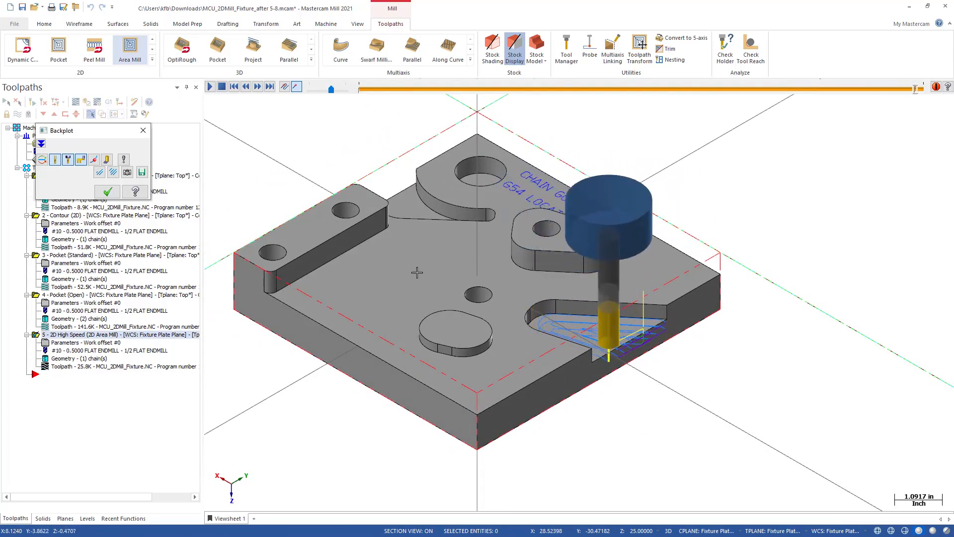
pyautogui.click(107, 194)
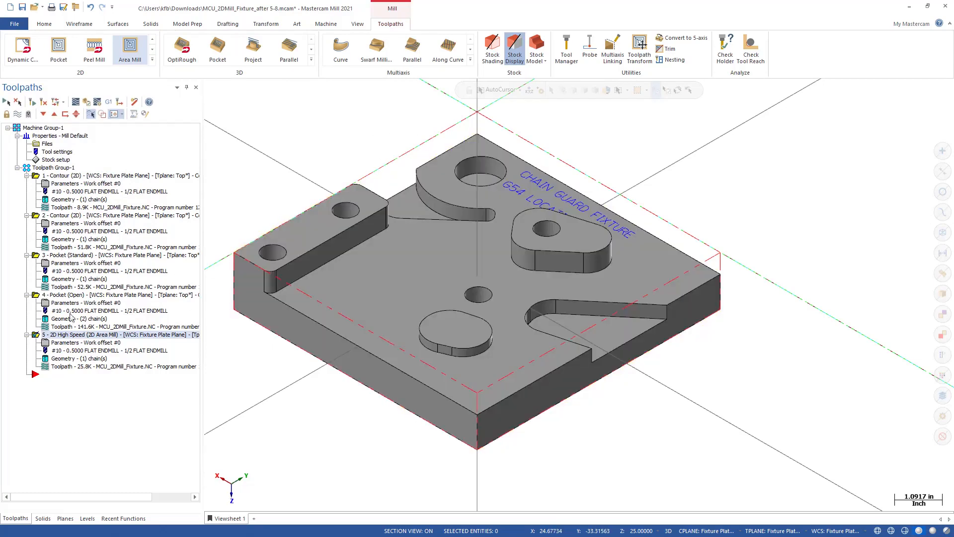
# Add the open pocket between the clamp block and the large hole as a second machining region chain of the Area Mill operation
pyautogui.click(63, 360)
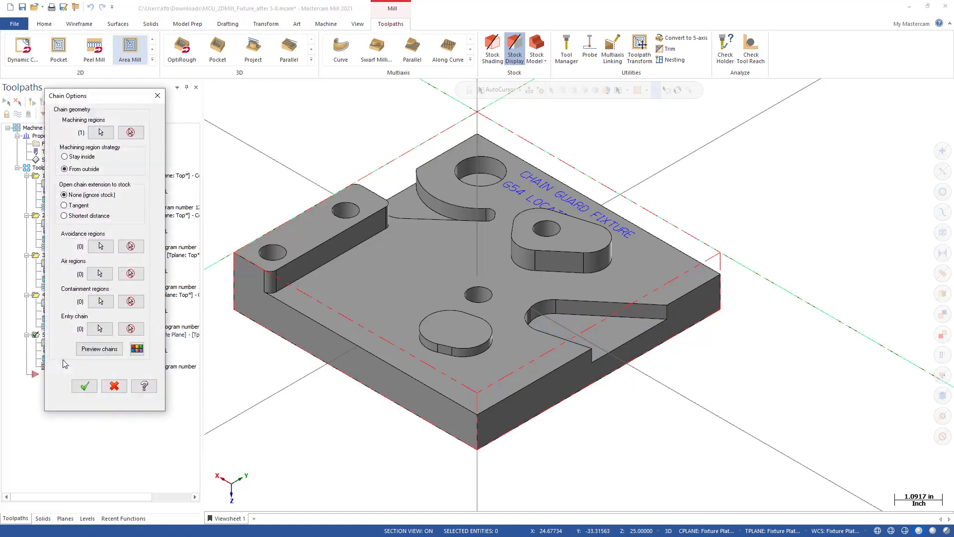
pyautogui.click(100, 132)
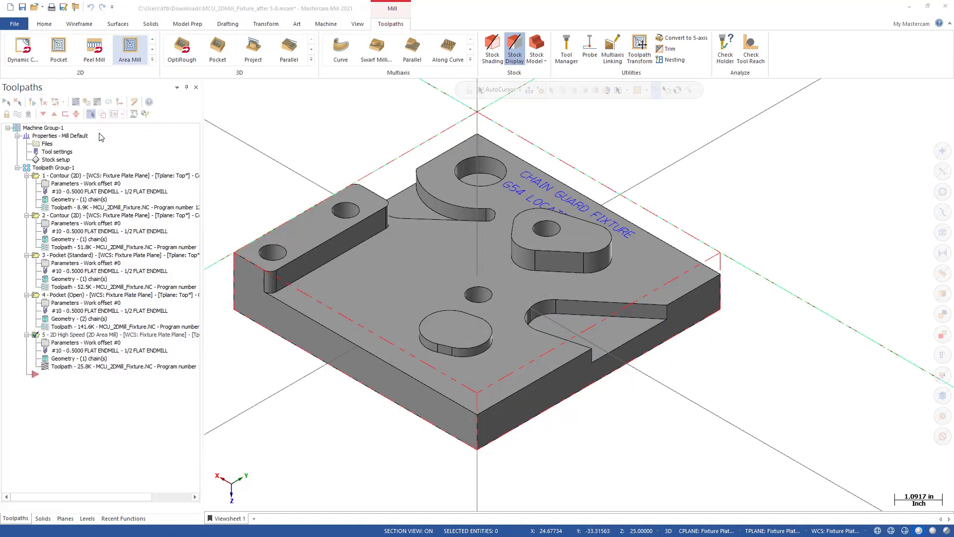
pyautogui.rightClick(87, 200)
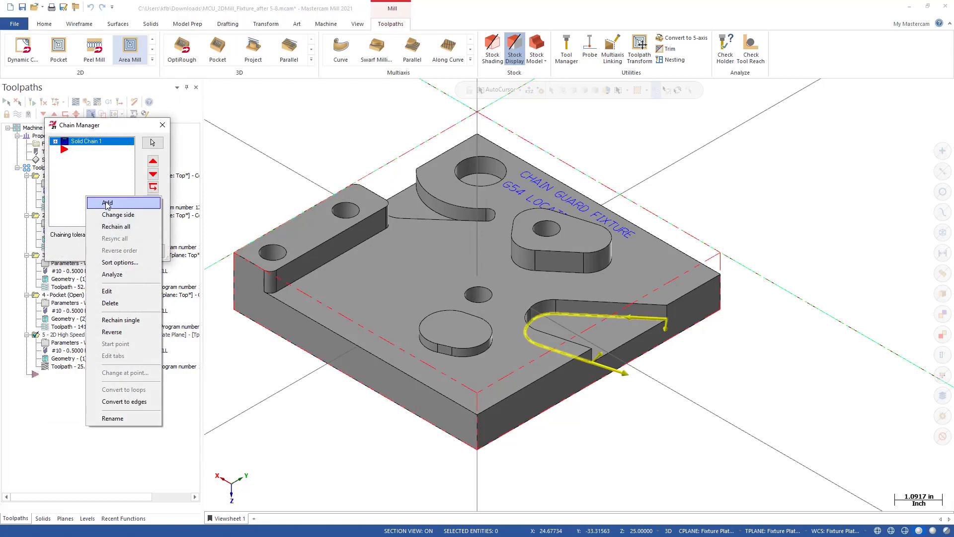
pyautogui.click(106, 204)
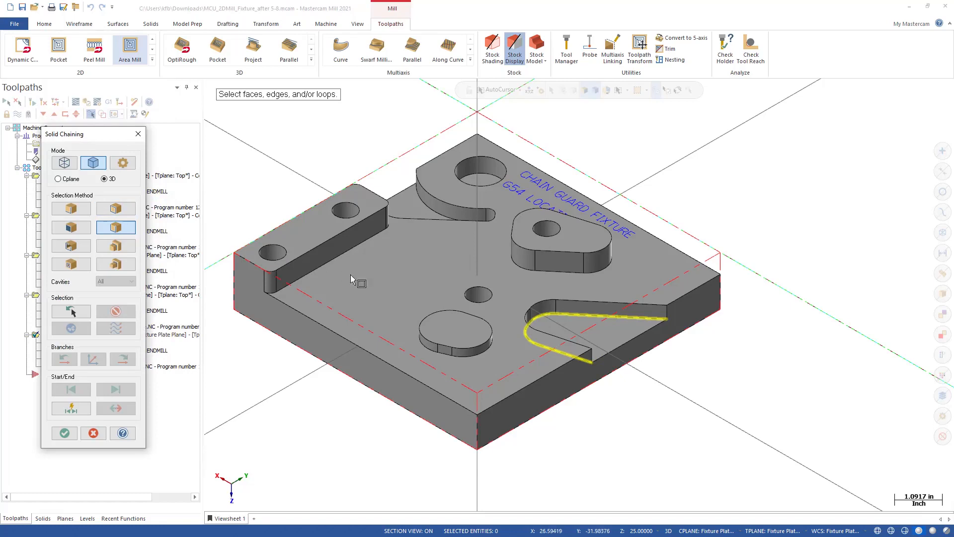
pyautogui.moveTo(379, 278)
pyautogui.mouseDown(button='middle')
pyautogui.moveTo(404, 220)
pyautogui.moveTo(601, 213)
pyautogui.moveTo(753, 224)
pyautogui.mouseUp(button='middle')
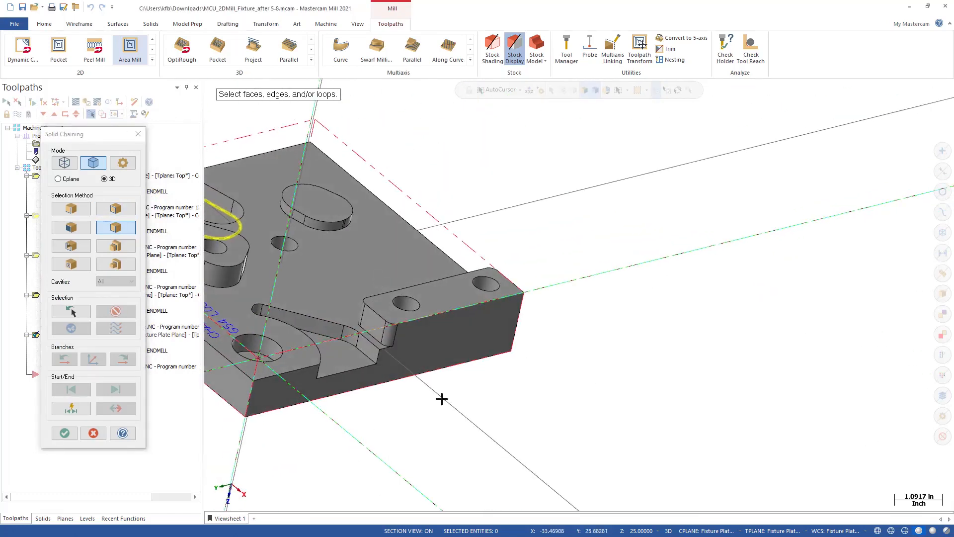
pyautogui.scroll(3, 367, 360)
pyautogui.click(368, 360)
pyautogui.moveTo(385, 339); pyautogui.dragTo(507, 380, button='middle')
pyautogui.click(299, 372)
pyautogui.scroll(-2, 526, 382)
pyautogui.rightClick(535, 382)
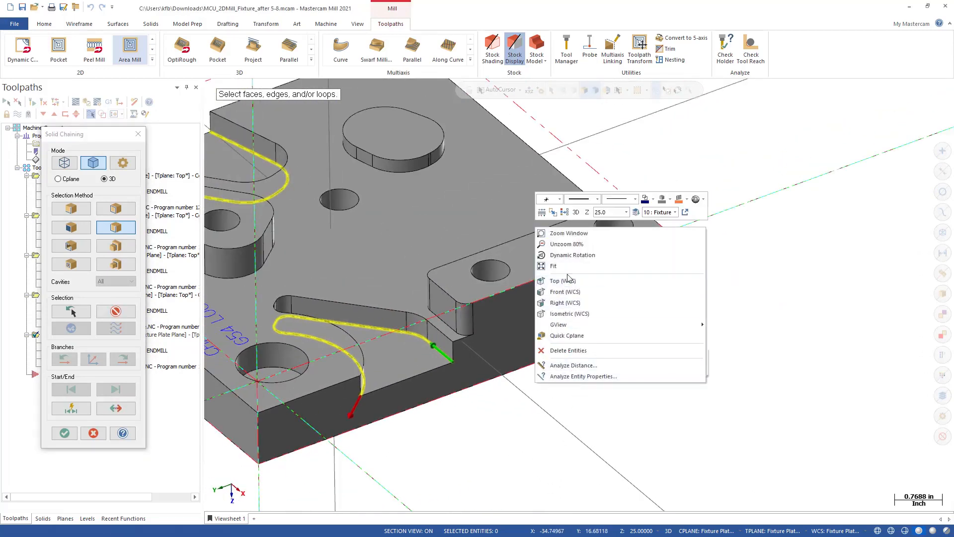
pyautogui.click(567, 314)
pyautogui.click(545, 320)
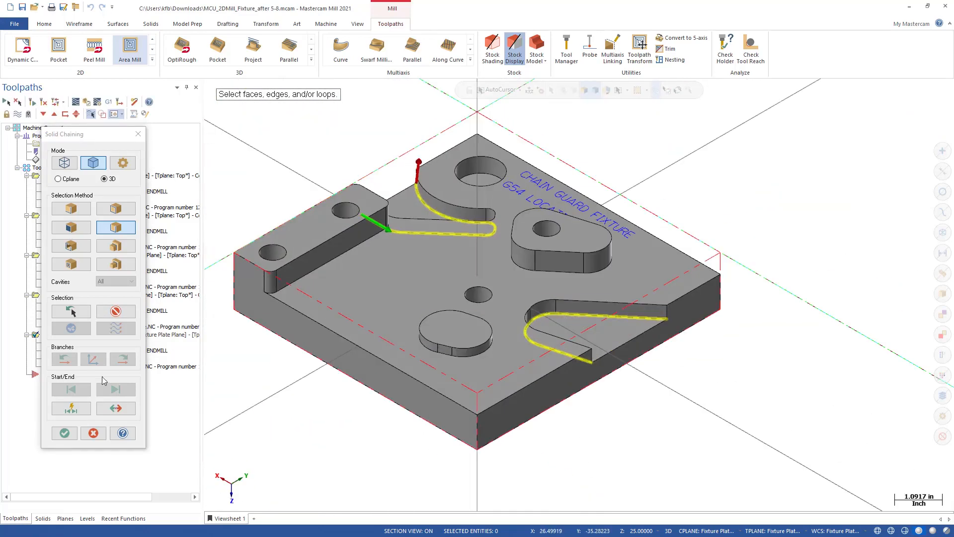
pyautogui.click(64, 433)
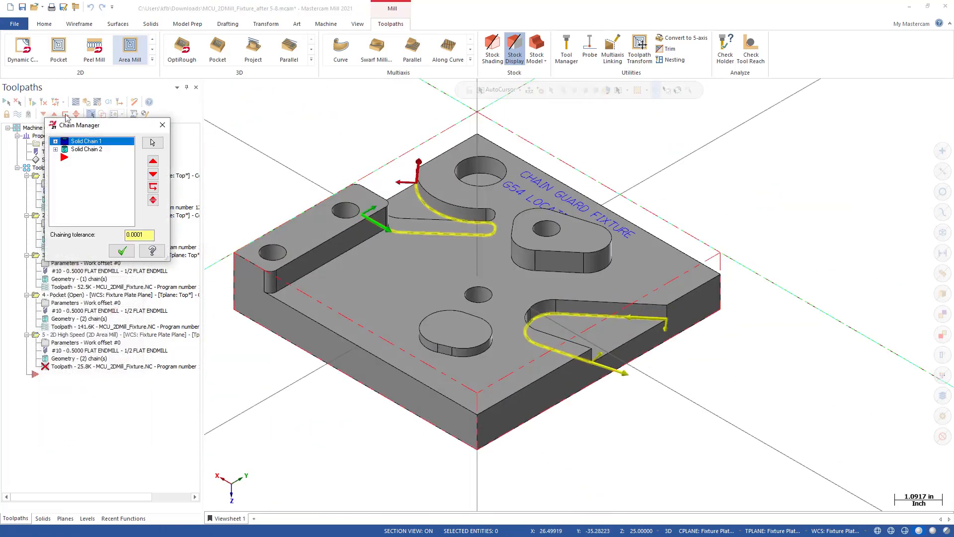
pyautogui.click(122, 250)
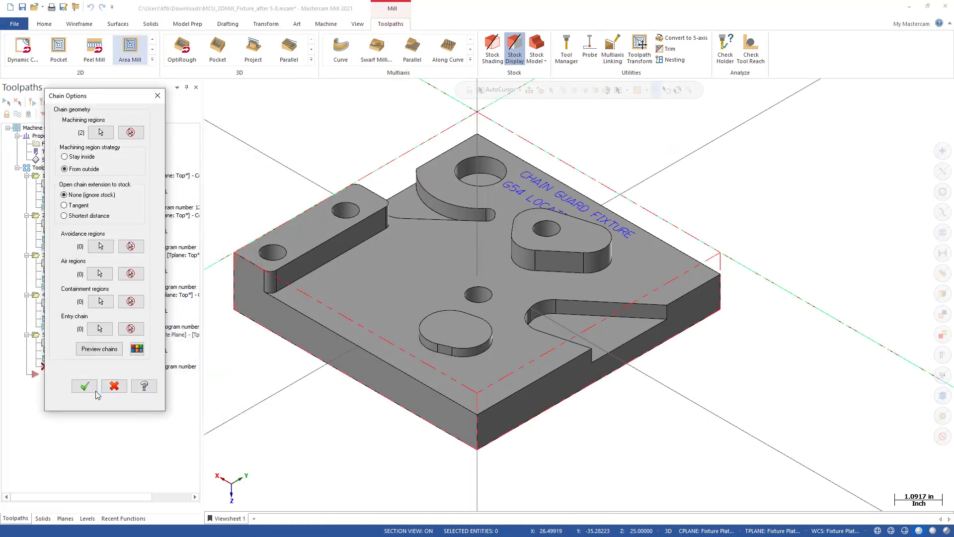
pyautogui.click(85, 387)
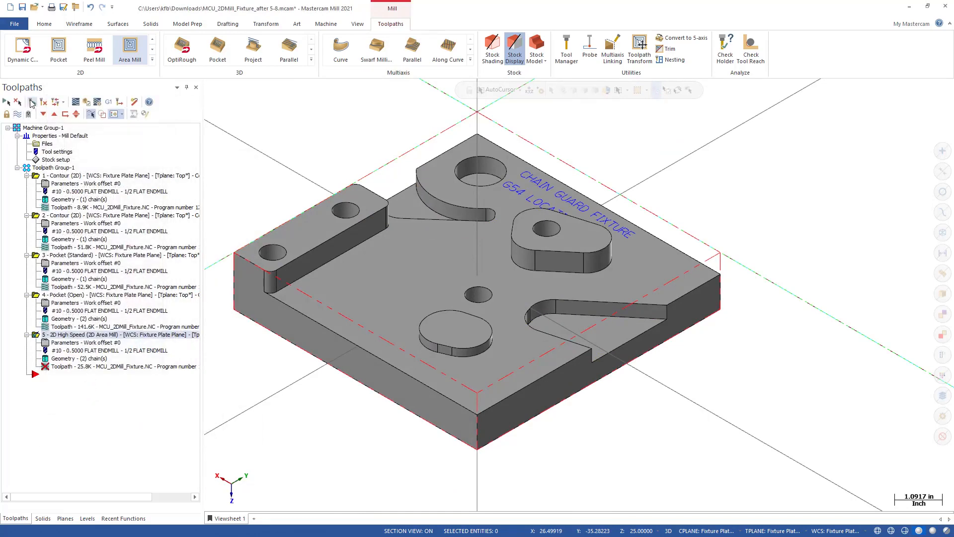
# Regenerate the Area Mill toolpath and inspect its passes in both open pockets
pyautogui.click(31, 103)
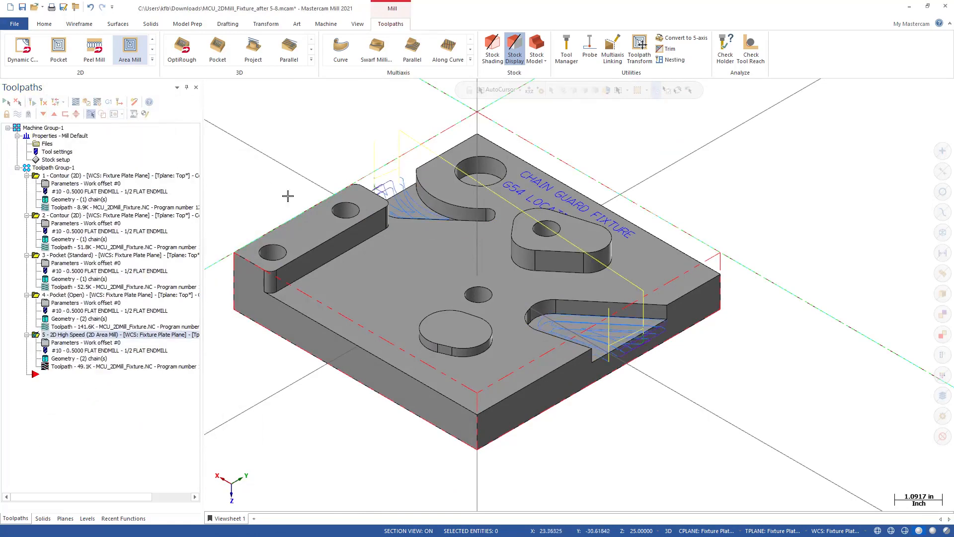
pyautogui.moveTo(642, 330); pyautogui.dragTo(683, 416, button='middle')
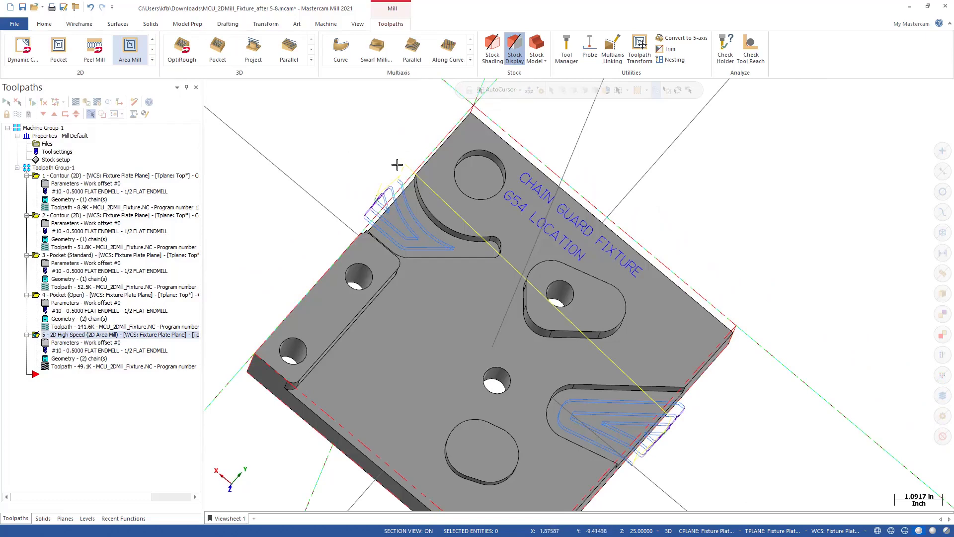
pyautogui.moveTo(357, 216); pyautogui.dragTo(326, 183, button='middle')
pyautogui.rightClick(326, 183)
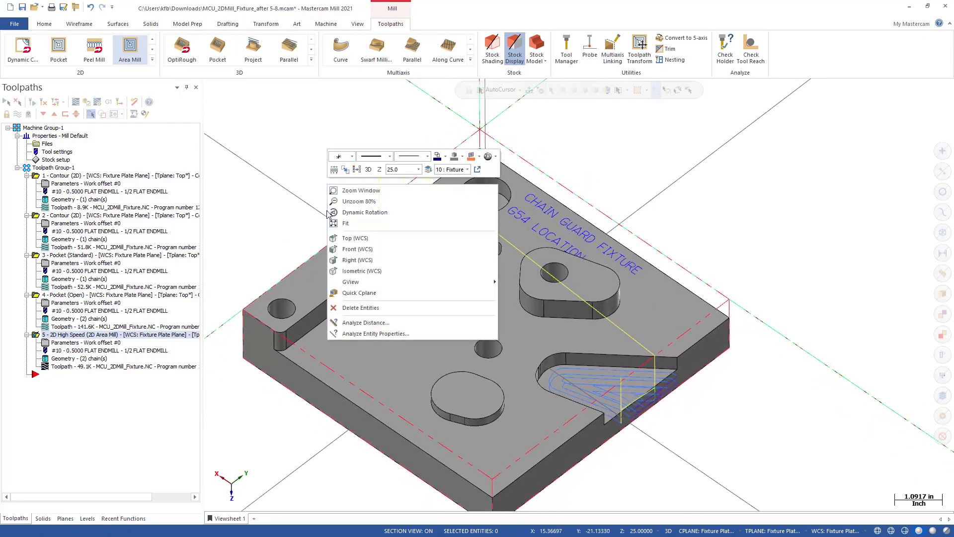
pyautogui.click(351, 271)
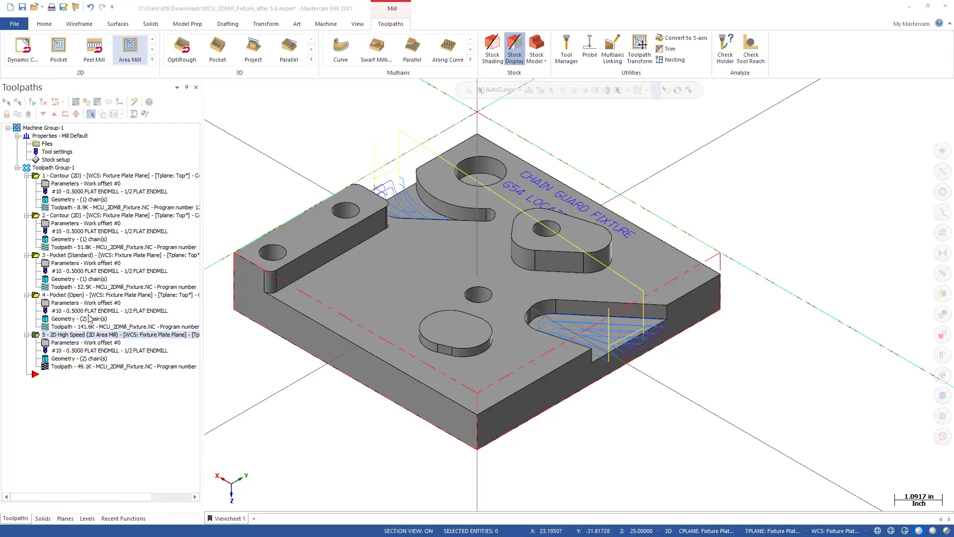
# Duplicate the 2D Area Mill operation at the end of the toolpath group
pyautogui.click(62, 337)
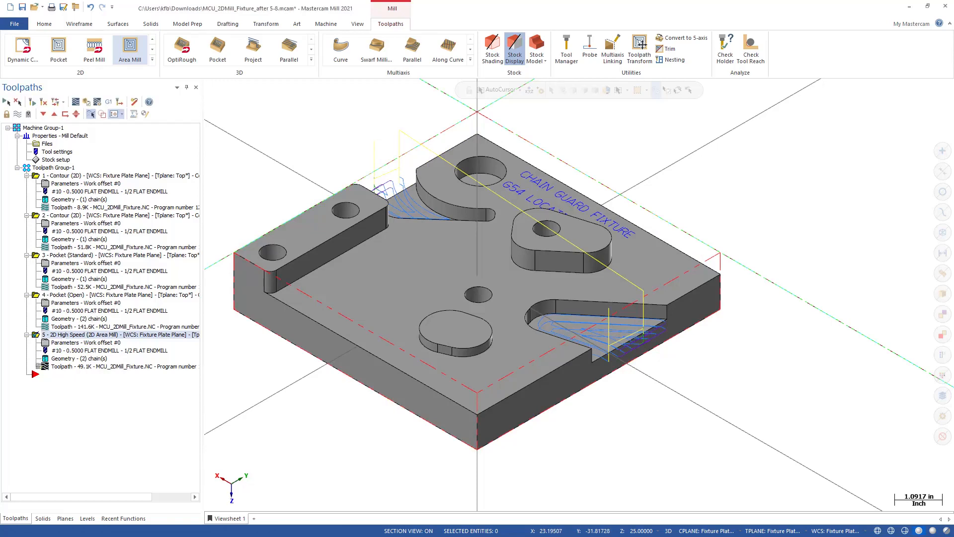
pyautogui.moveTo(62, 337); pyautogui.dragTo(74, 386, button='right')
pyautogui.click(94, 417)
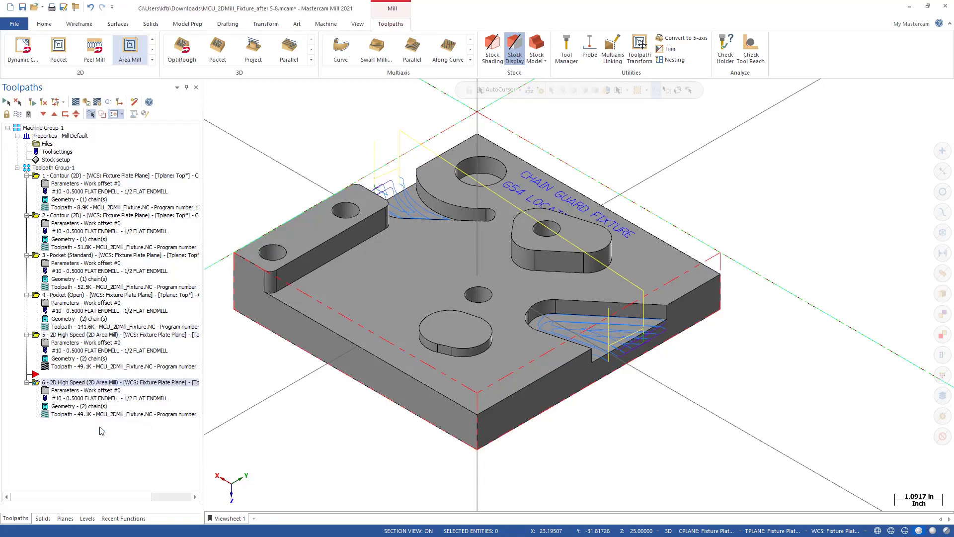
# Assign the 5/16 flat endmill to the copied Area Mill operation and extend its comment to identify it as rest milling
pyautogui.click(62, 391)
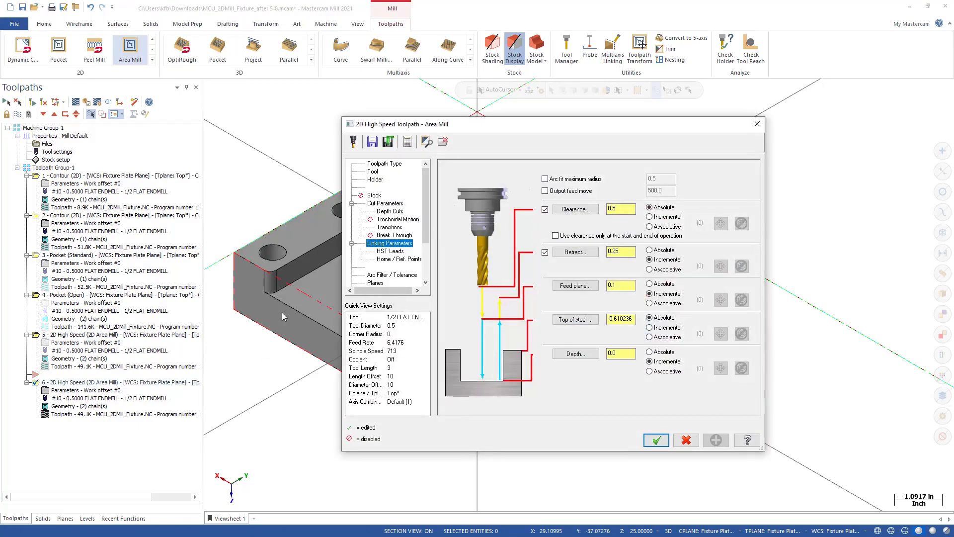
pyautogui.click(374, 196)
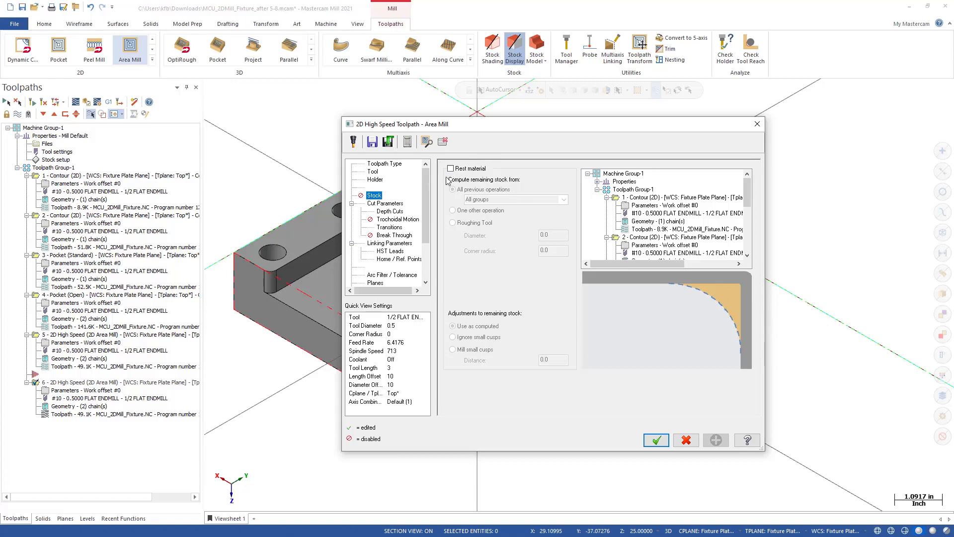
pyautogui.click(373, 171)
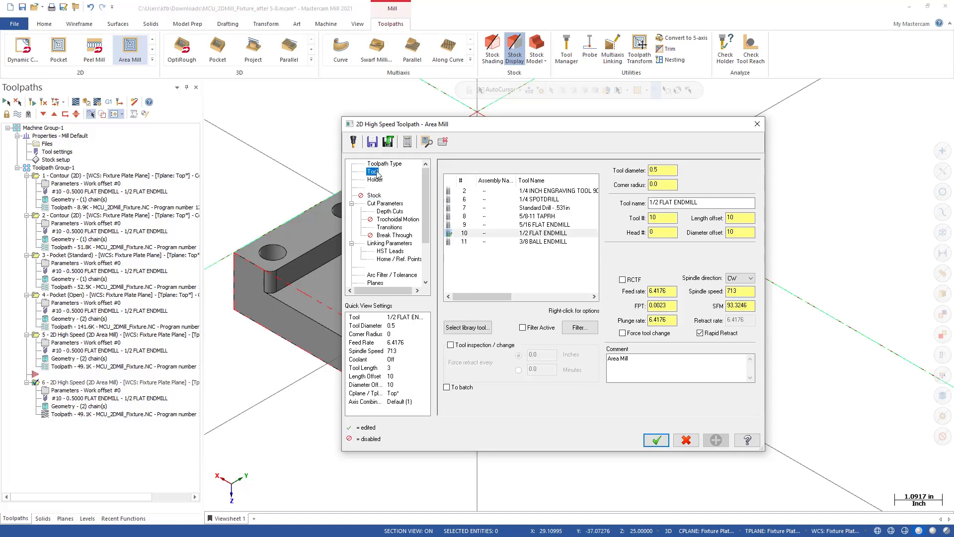
pyautogui.click(530, 225)
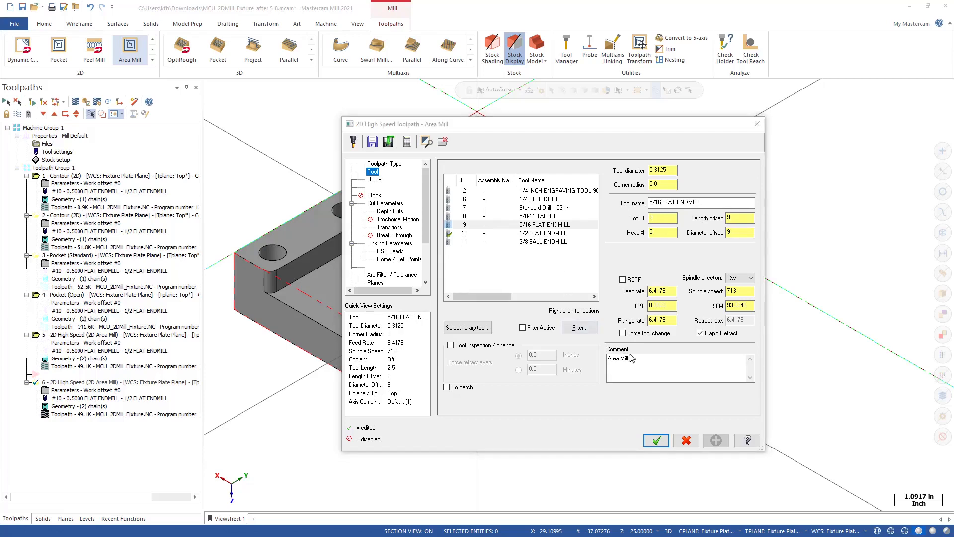
pyautogui.click(643, 362)
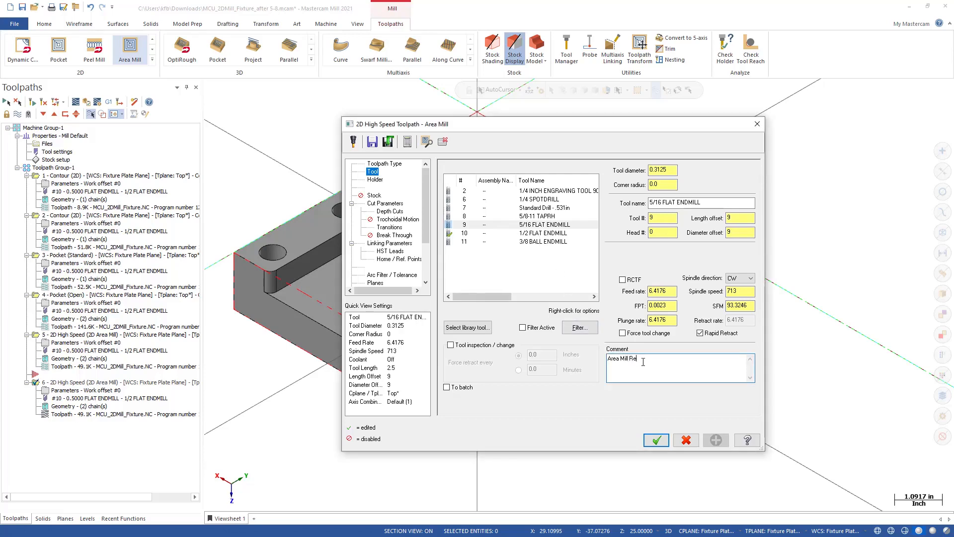
# Enable rest material for the copied operation and compute the remaining stock from one other operation, the original 2D Area Mill (operation 5)
pyautogui.click(375, 195)
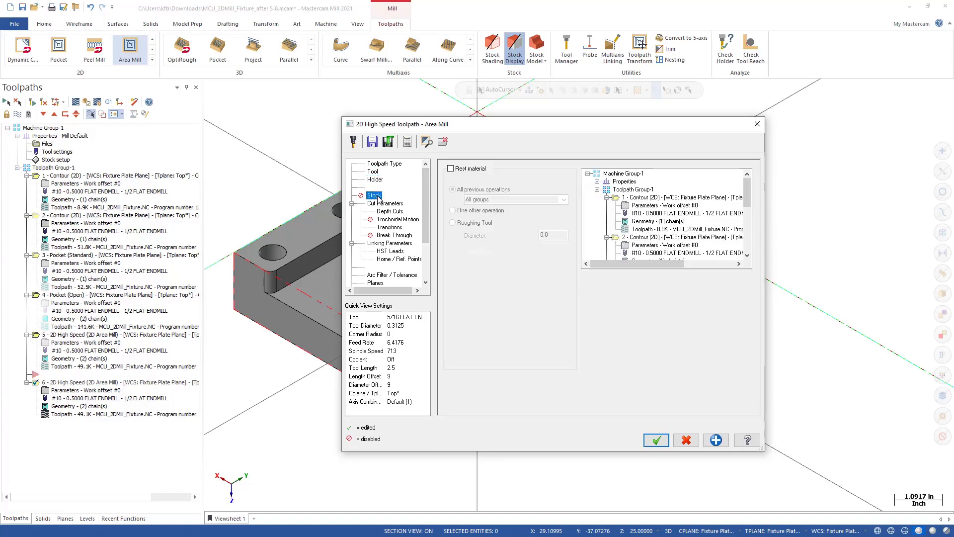
pyautogui.click(451, 169)
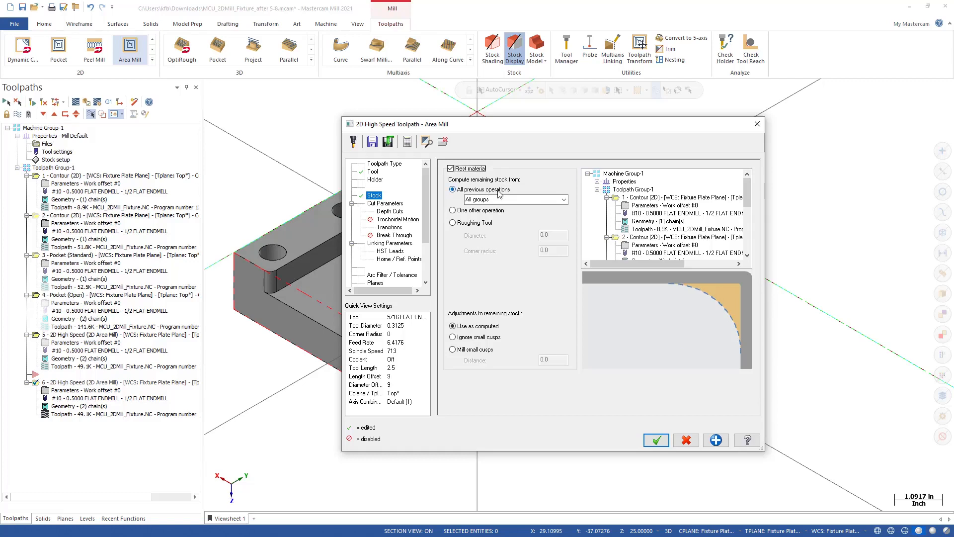
pyautogui.click(459, 211)
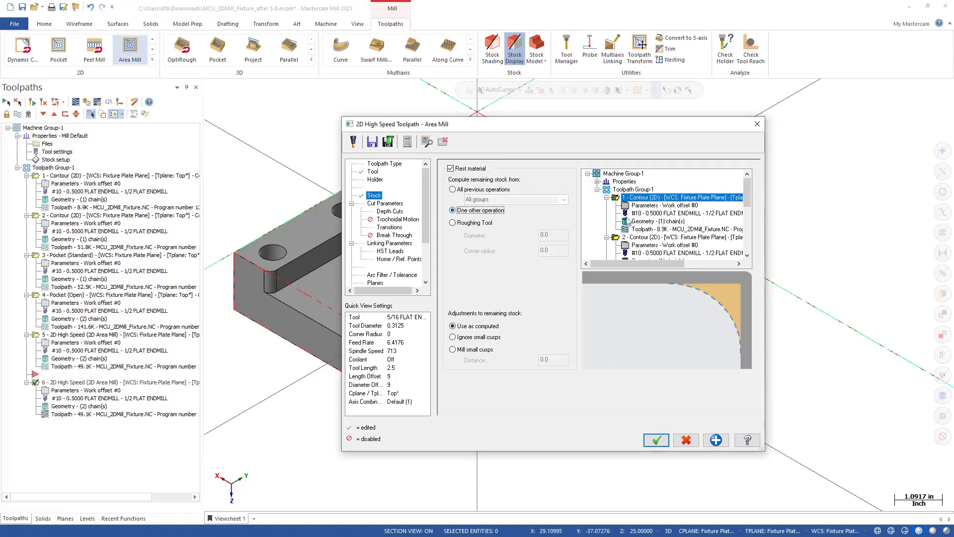
pyautogui.moveTo(747, 197); pyautogui.dragTo(747, 240)
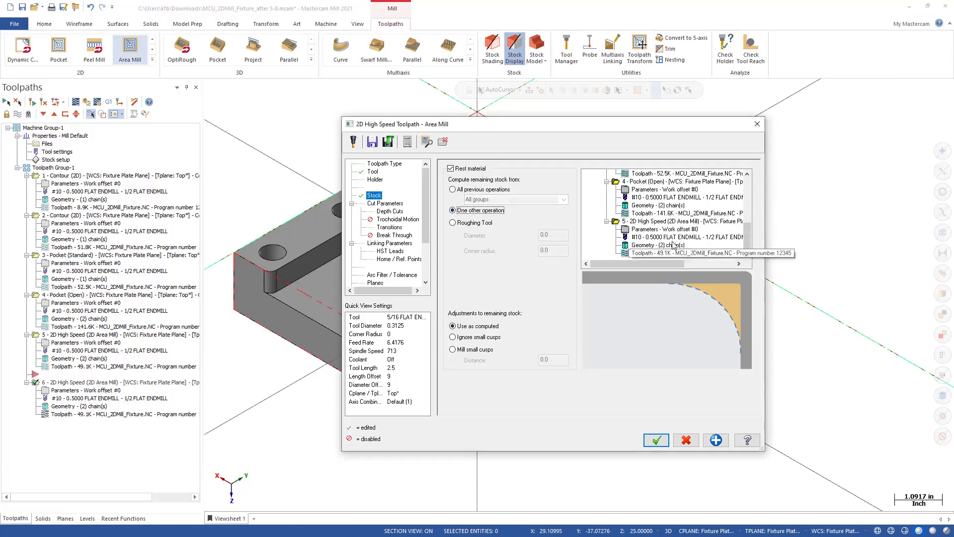
pyautogui.click(652, 222)
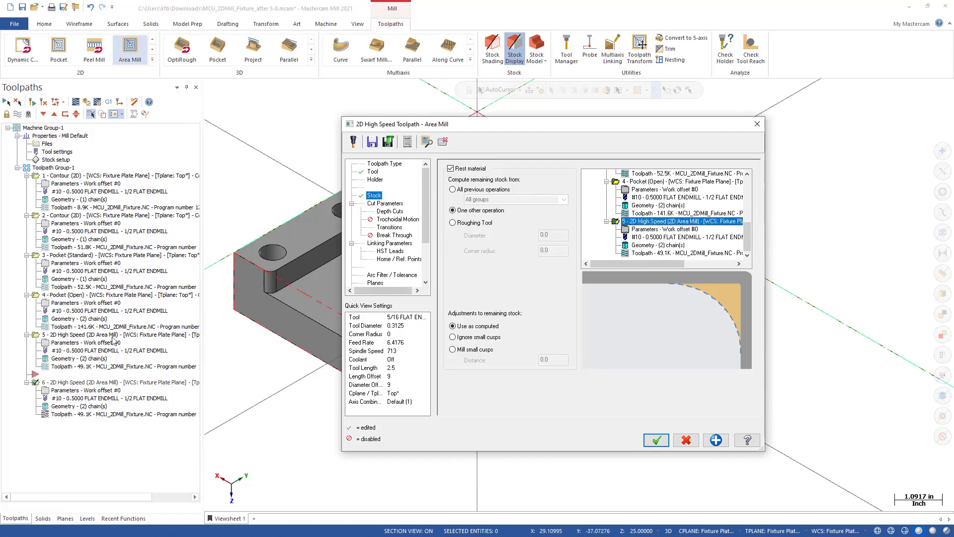
# Set the stock to leave on walls to 0 in the cut parameters and regenerate the rest mill toolpath
pyautogui.click(66, 340)
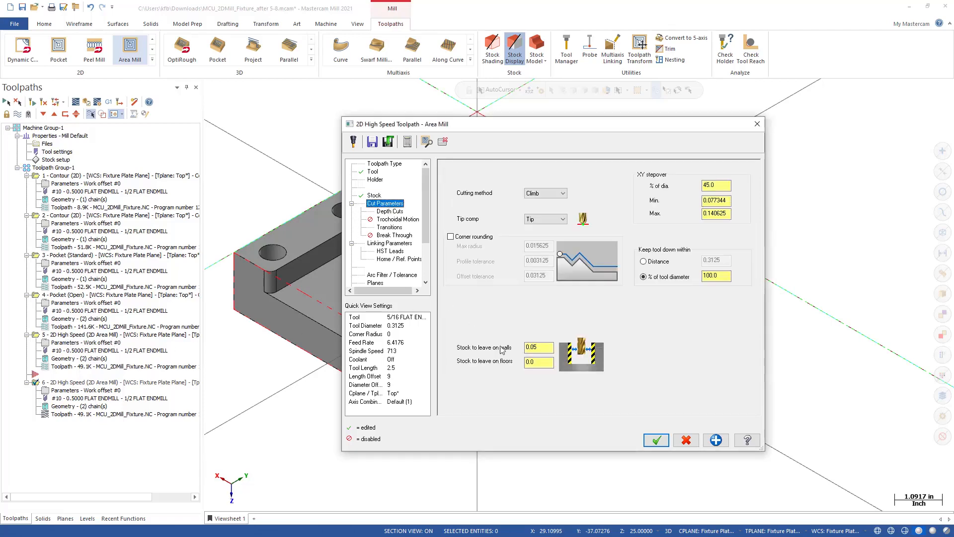
pyautogui.moveTo(545, 349); pyautogui.dragTo(498, 352)
pyautogui.write('0')
pyautogui.click(656, 440)
pyautogui.click(97, 103)
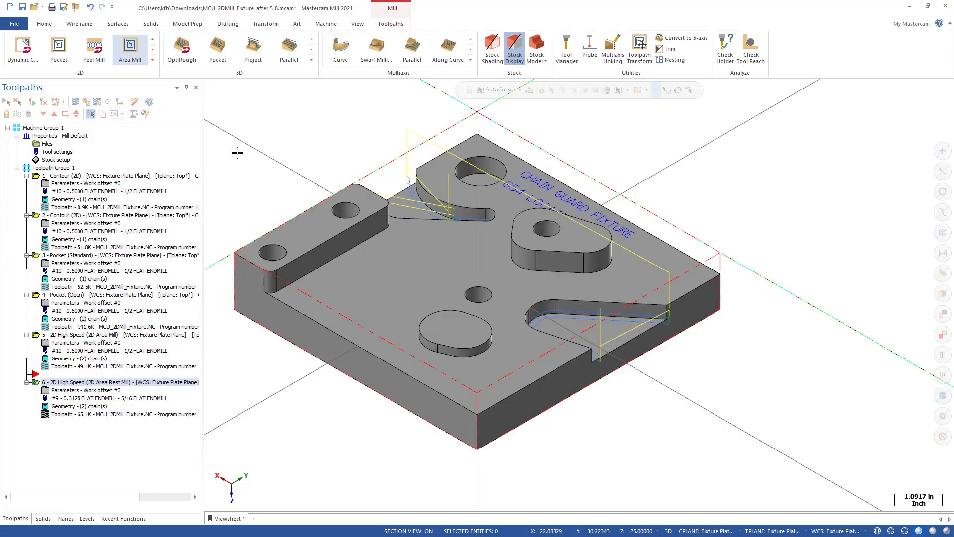
# Examine the rest mill passes in the narrow pocket end and compare them with the original Area Mill toolpath
pyautogui.moveTo(236, 151); pyautogui.dragTo(304, 196, button='middle')
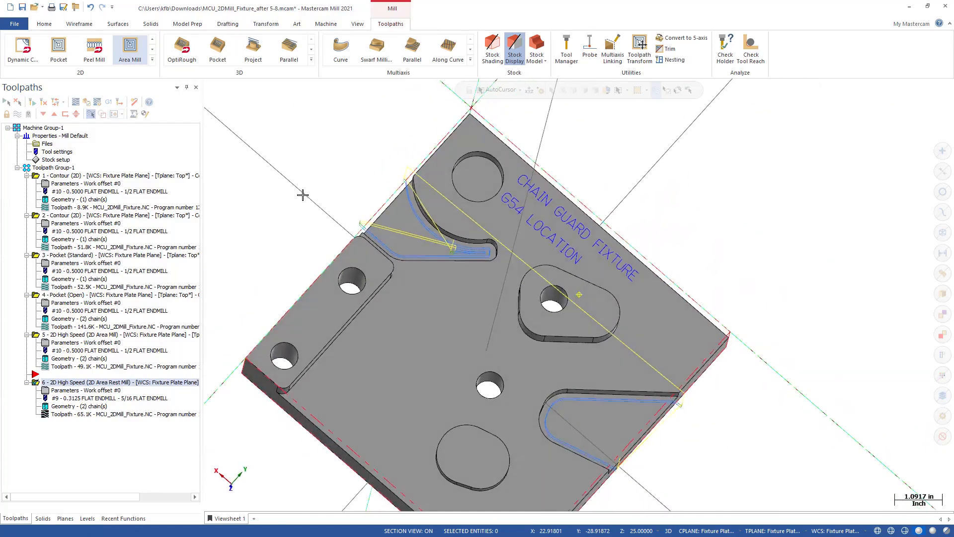
pyautogui.scroll(3, 473, 263)
pyautogui.scroll(3, 472, 263)
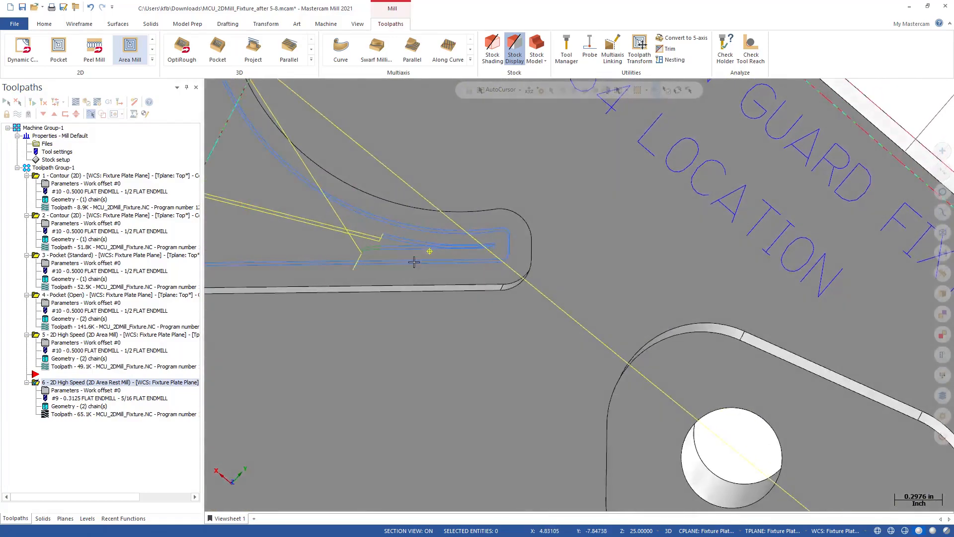
pyautogui.moveTo(414, 261)
pyautogui.mouseDown(button='middle')
pyautogui.moveTo(441, 200)
pyautogui.moveTo(416, 222)
pyautogui.mouseUp(button='middle')
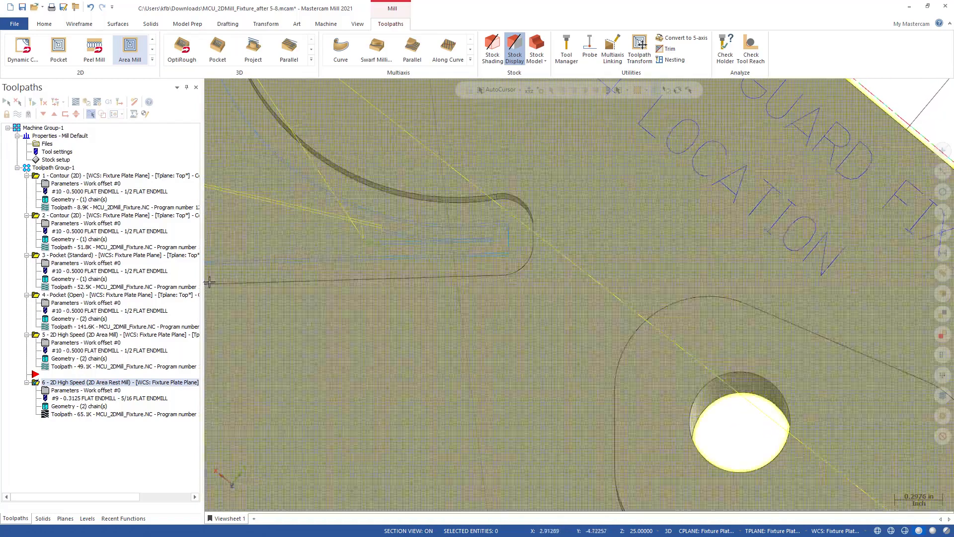
pyautogui.click(65, 337)
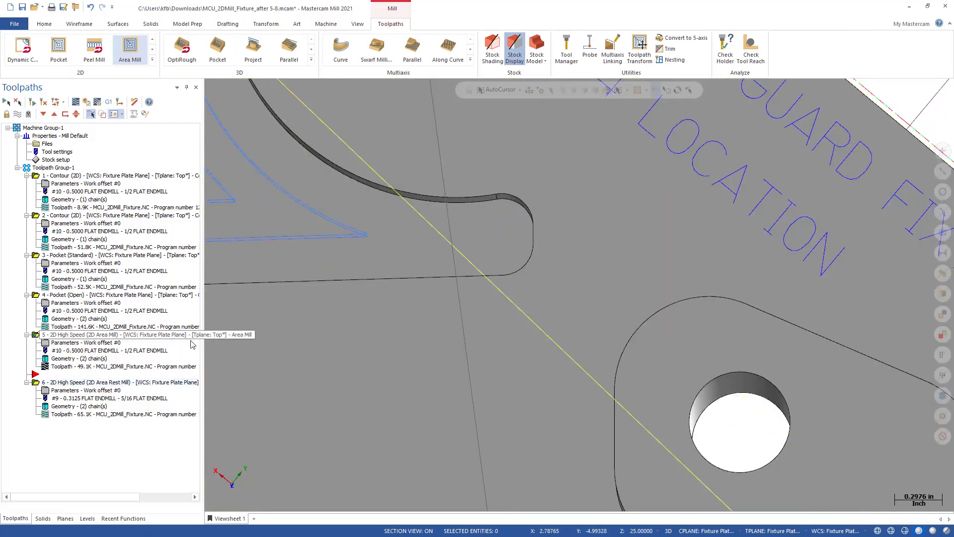
pyautogui.scroll(-5, 378, 239)
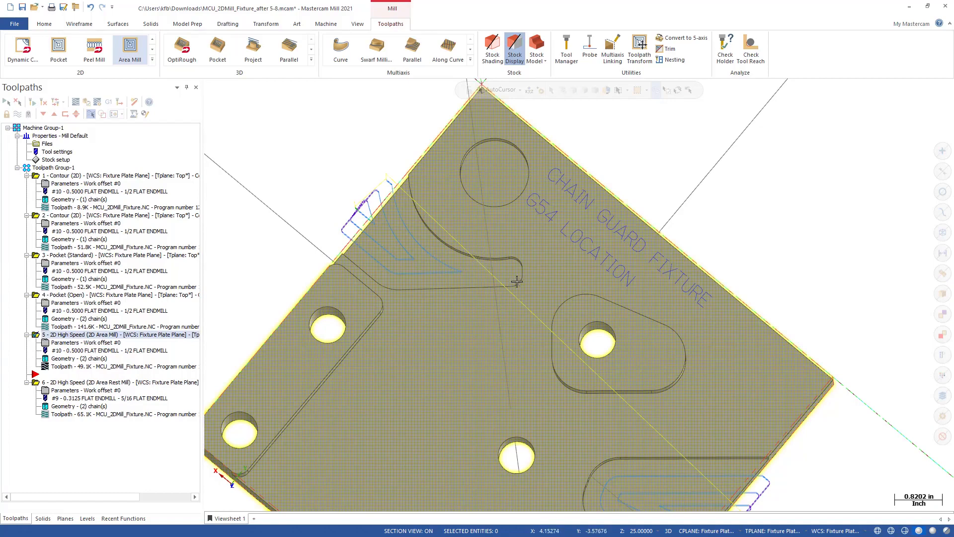
pyautogui.moveTo(487, 284)
pyautogui.mouseDown(button='middle')
pyautogui.moveTo(492, 221)
pyautogui.moveTo(490, 230)
pyautogui.mouseUp(button='middle')
pyautogui.rightClick(347, 141)
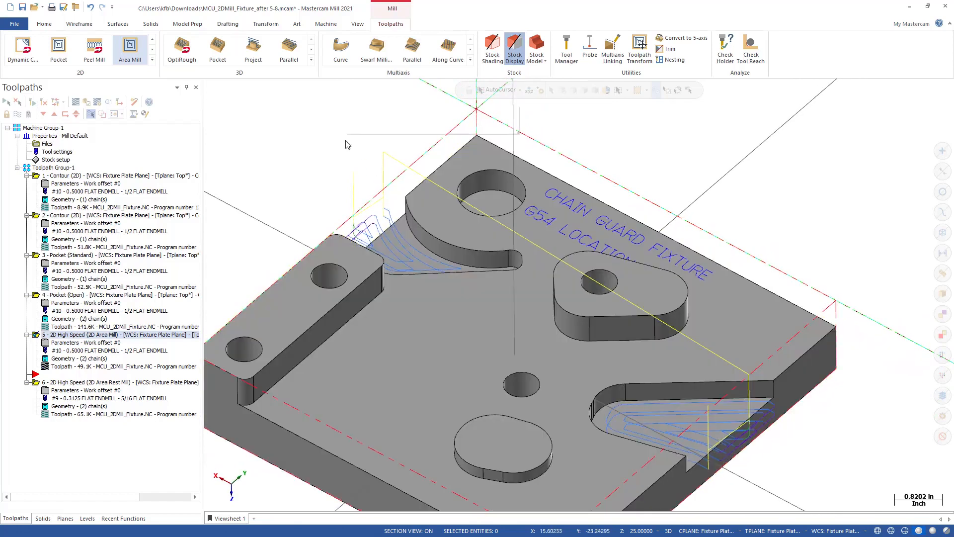
pyautogui.click(378, 227)
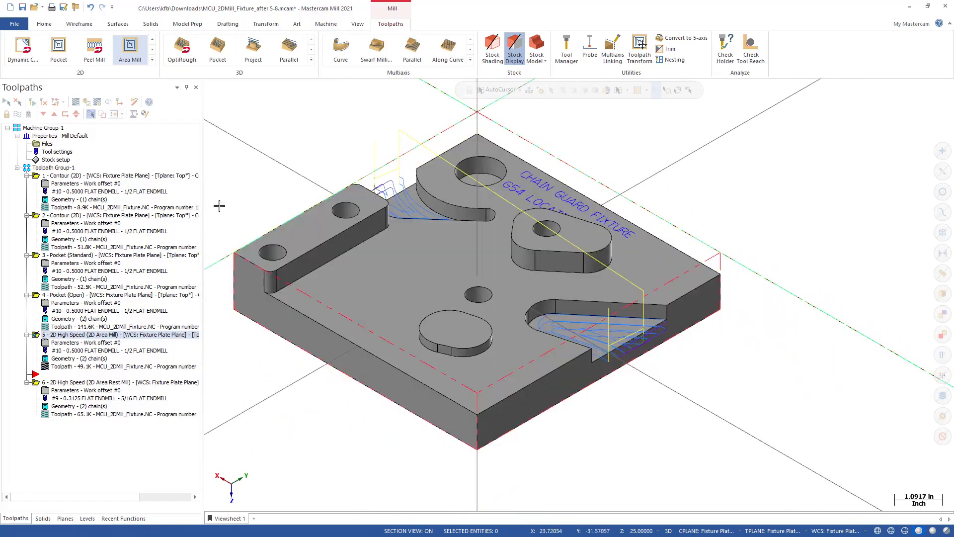